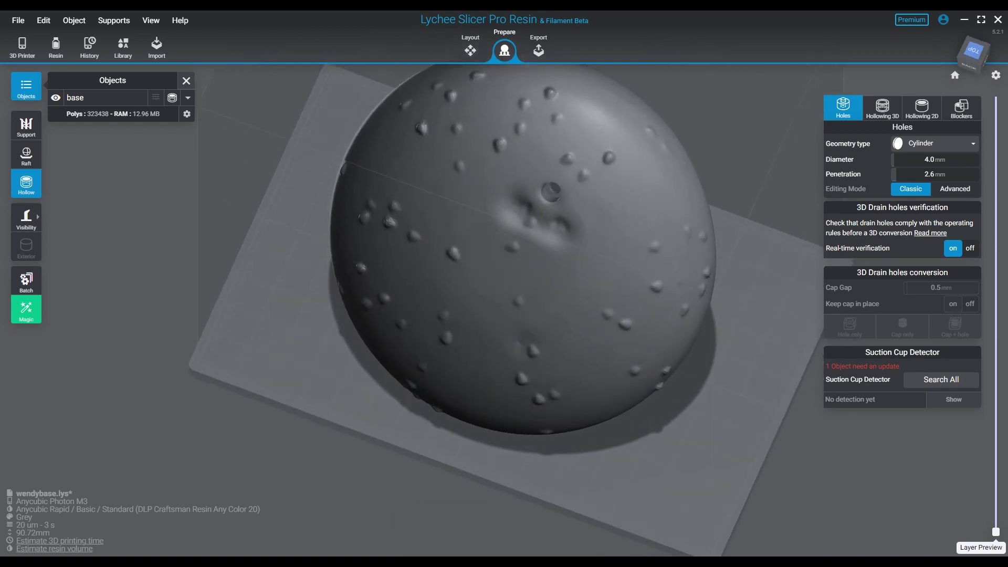
- Switch to support preparation and select the base object
middle_drag(566, 256, 567, 293)
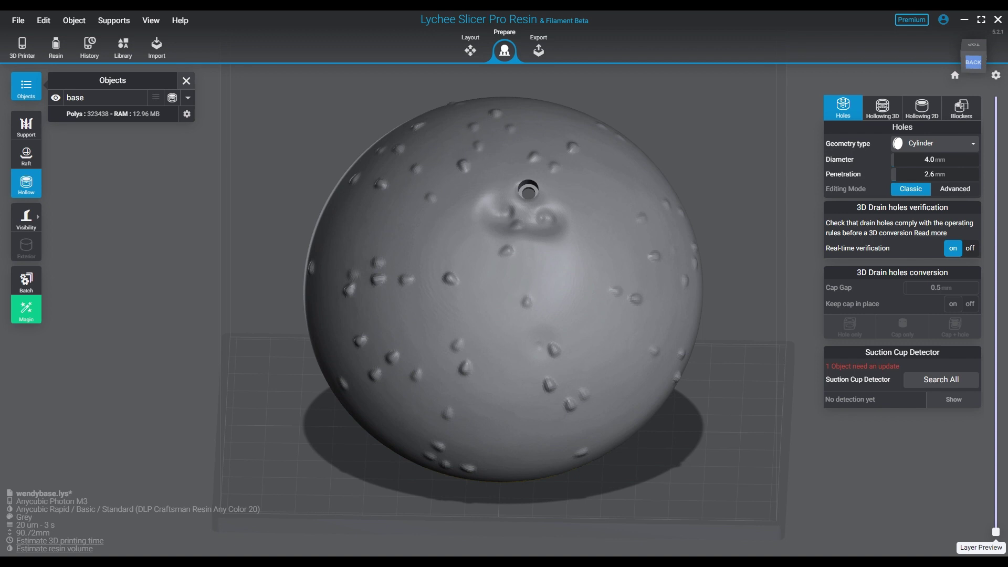
key(ctrl+a)
key(Escape)
key(ctrl+a)
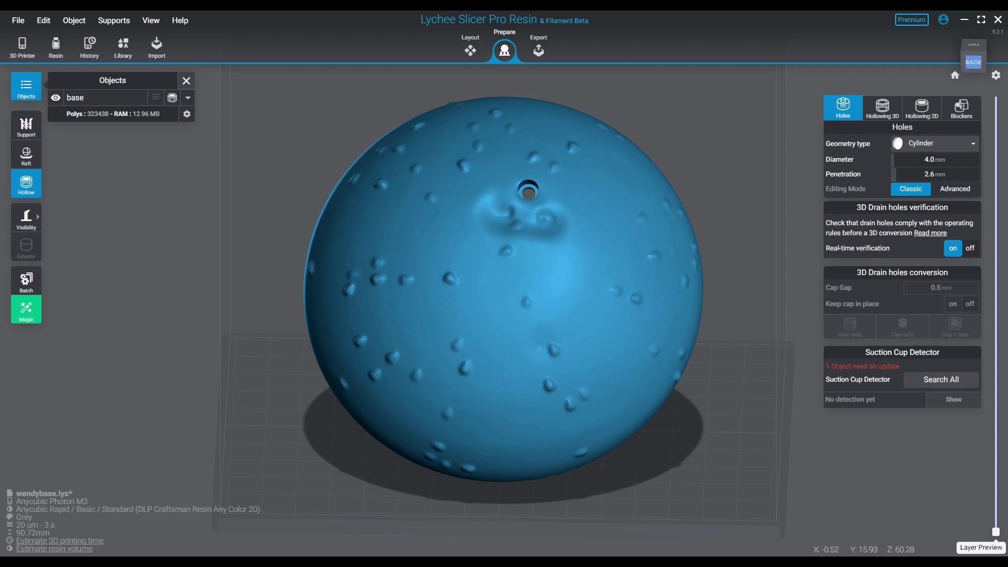
key(Escape)
click(26, 126)
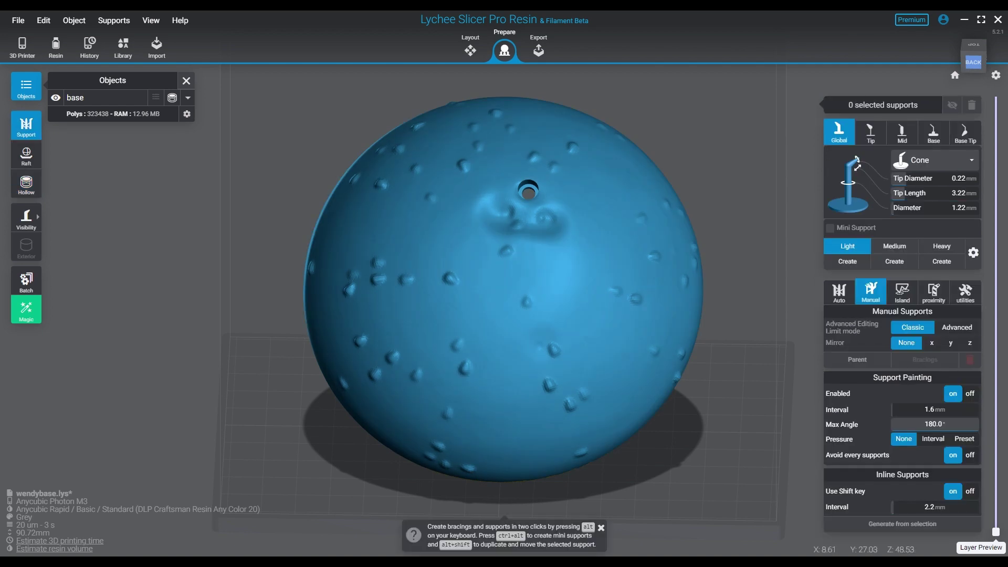
click(467, 278)
- Examine the underside of the base, cutting the layer preview down to its lowest slice at 5.02 mm, layer 251
right_drag(468, 278, 727, 230)
right_drag(550, 373, 550, 318)
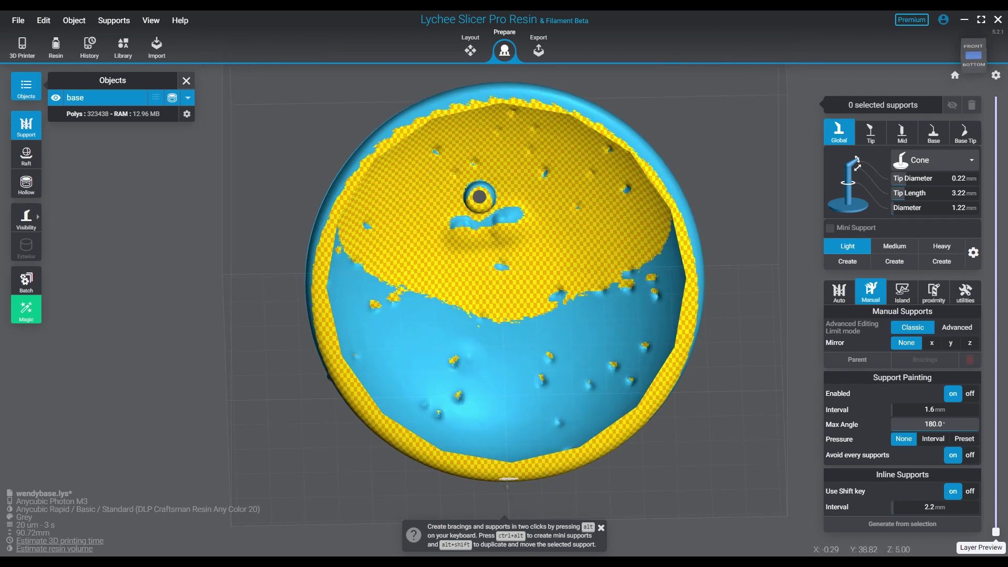
scroll(508, 452, up, 3)
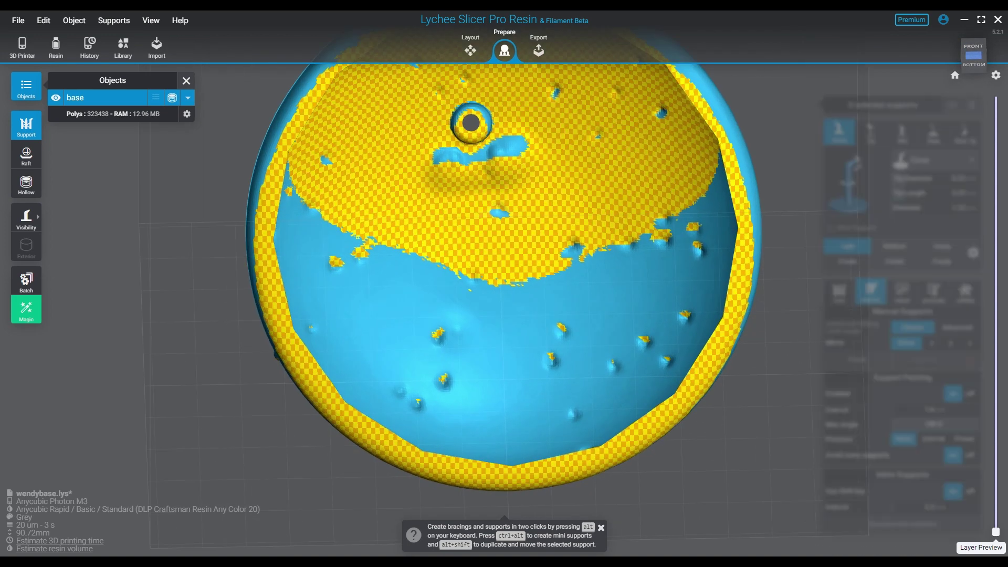
drag(996, 532, 996, 503)
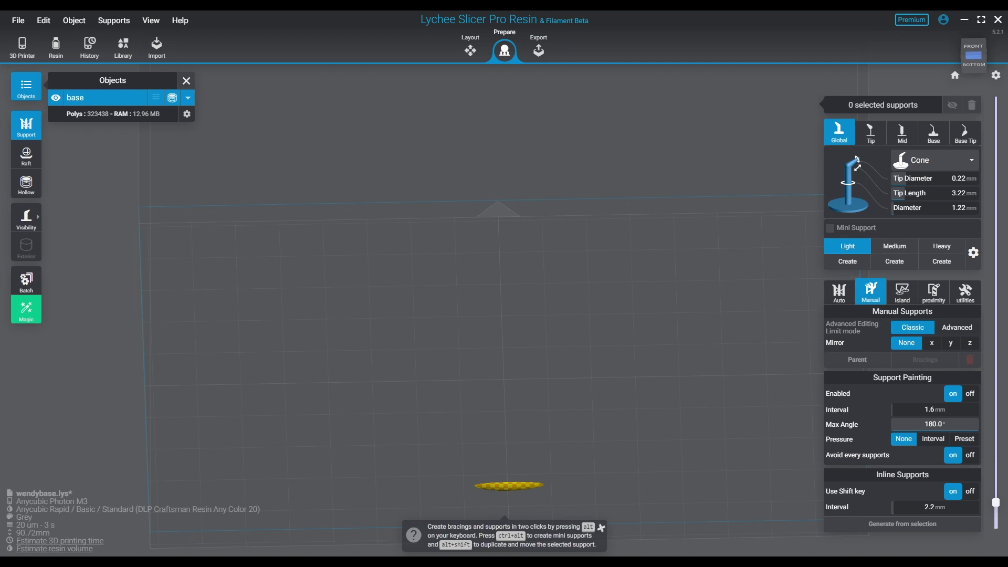
click(601, 528)
scroll(490, 474, up, 3)
right_drag(496, 468, 525, 397)
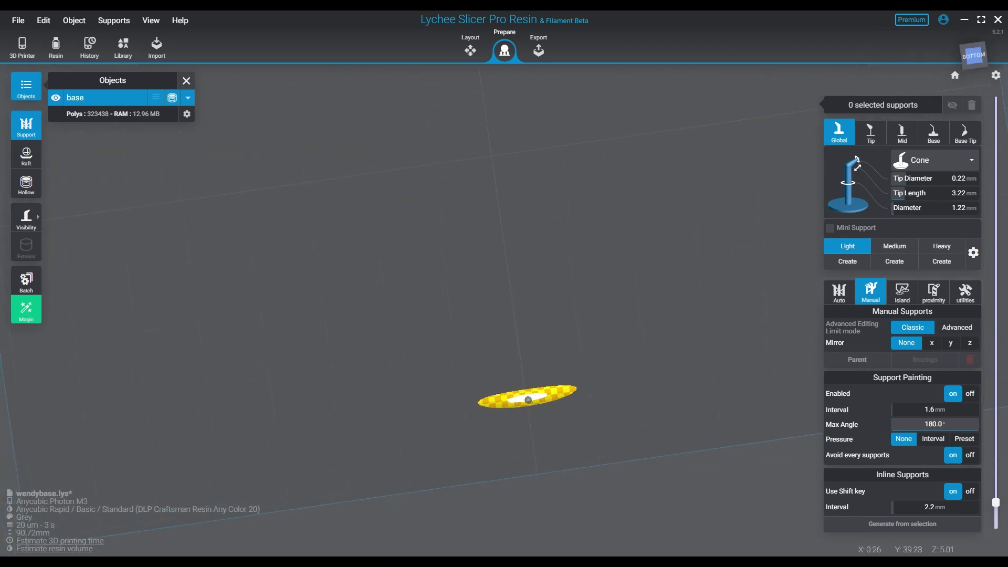
drag(996, 503, 996, 503)
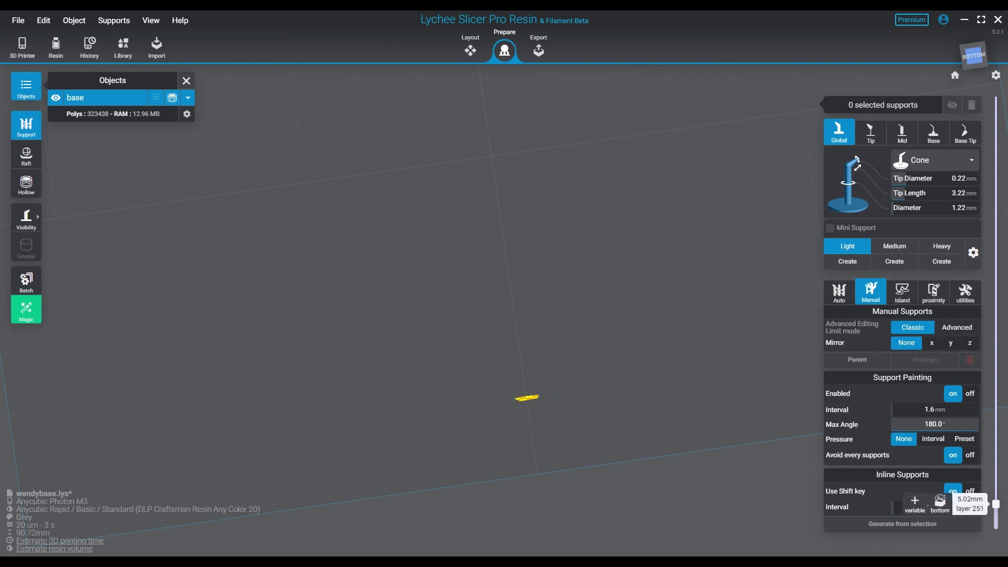
- Place two light manual supports side by side on the lowest visible slice of the base
scroll(499, 304, up, 3)
click(539, 404)
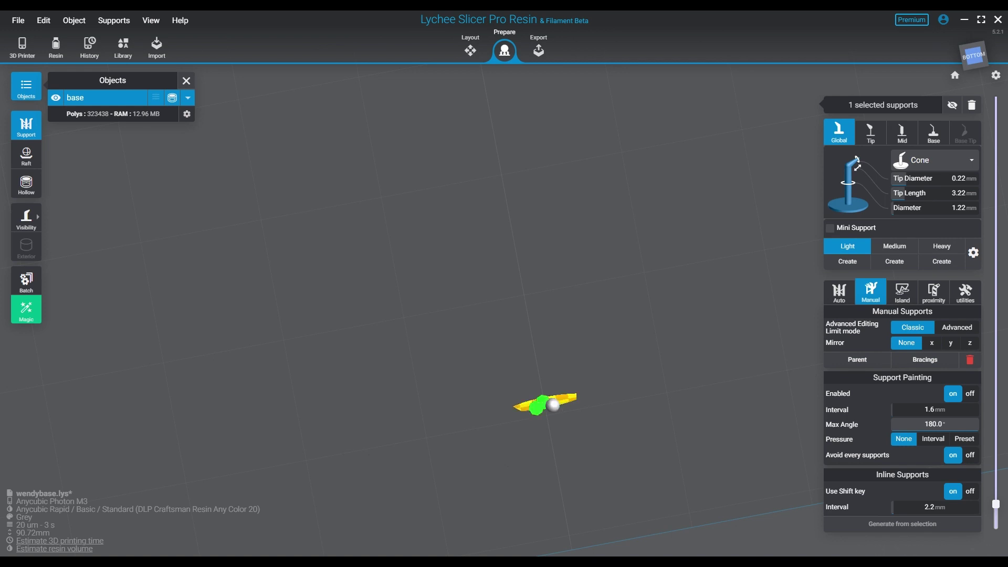
click(554, 405)
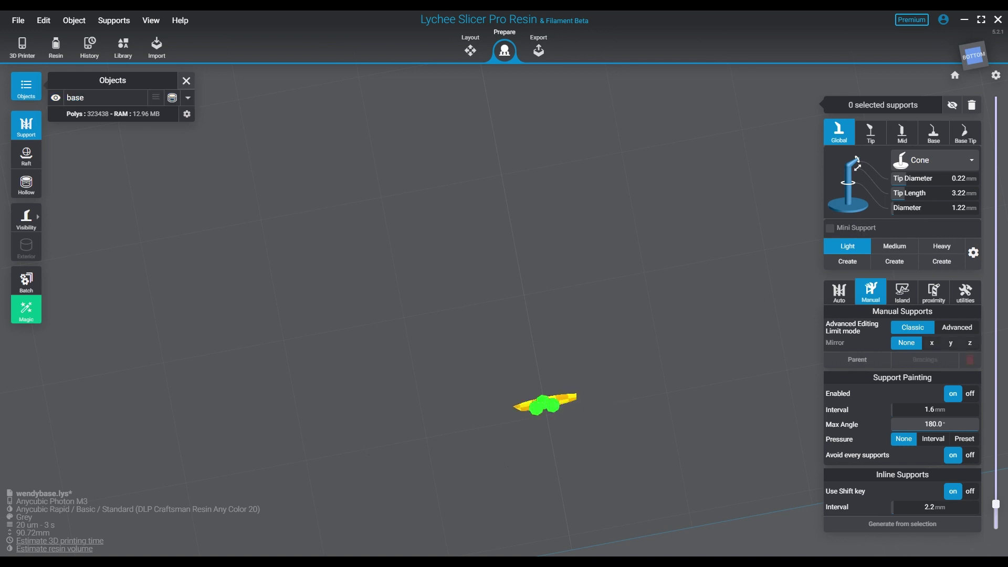
- Delete both manual supports from the lowest slice and return the layer preview to the full model
drag(504, 305, 693, 492)
key(Delete)
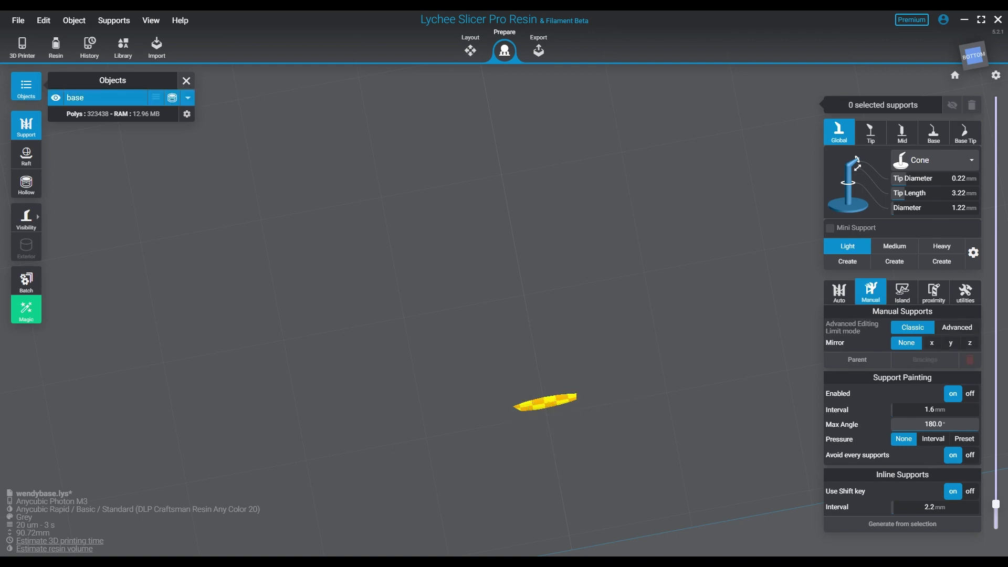
drag(996, 504, 996, 532)
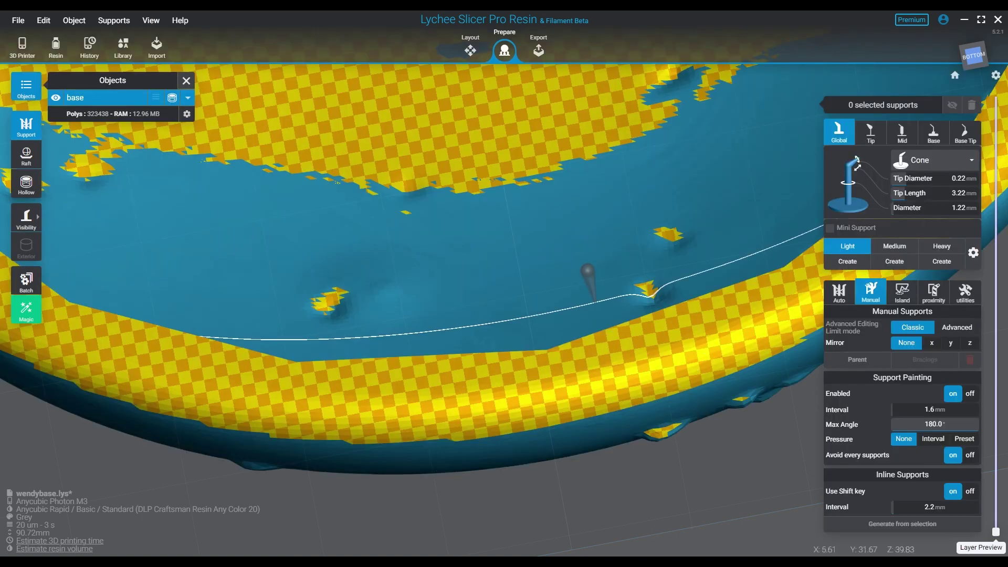
- Start a Supports Projection on the base from the automatic support tools
scroll(588, 298, down, 2)
scroll(587, 298, down, 7)
right_drag(455, 286, 467, 388)
scroll(573, 415, down, 6)
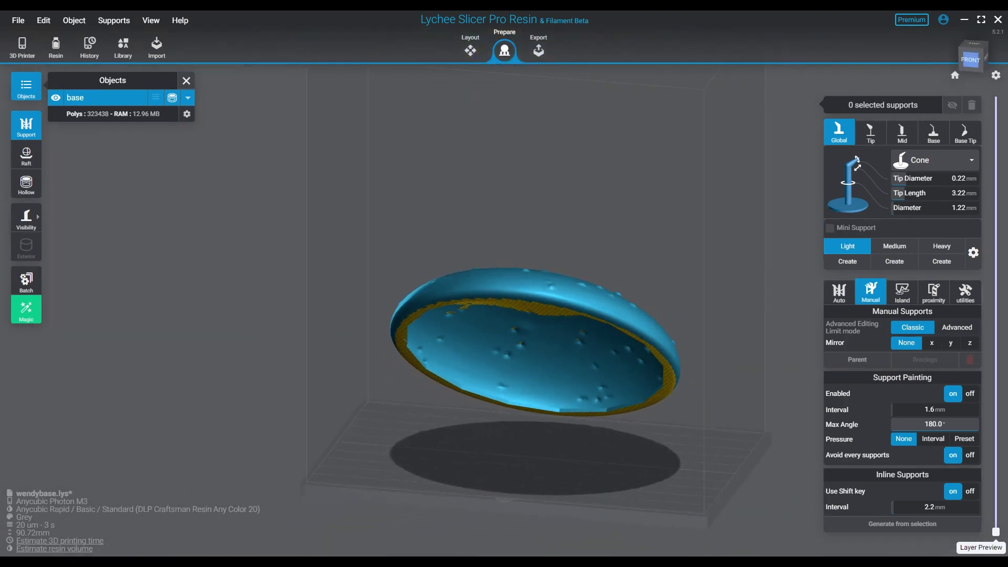
right_drag(572, 415, 464, 475)
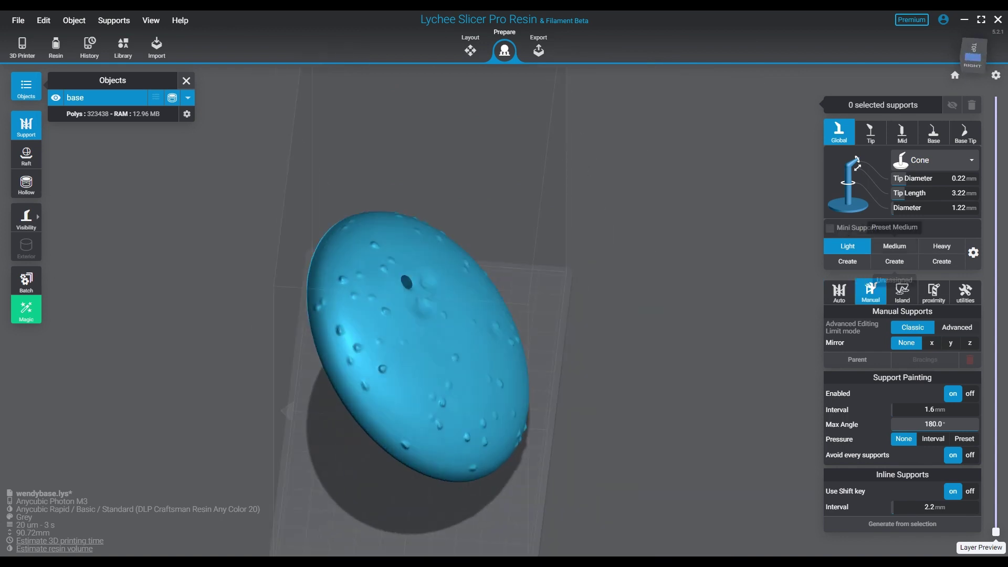
click(839, 292)
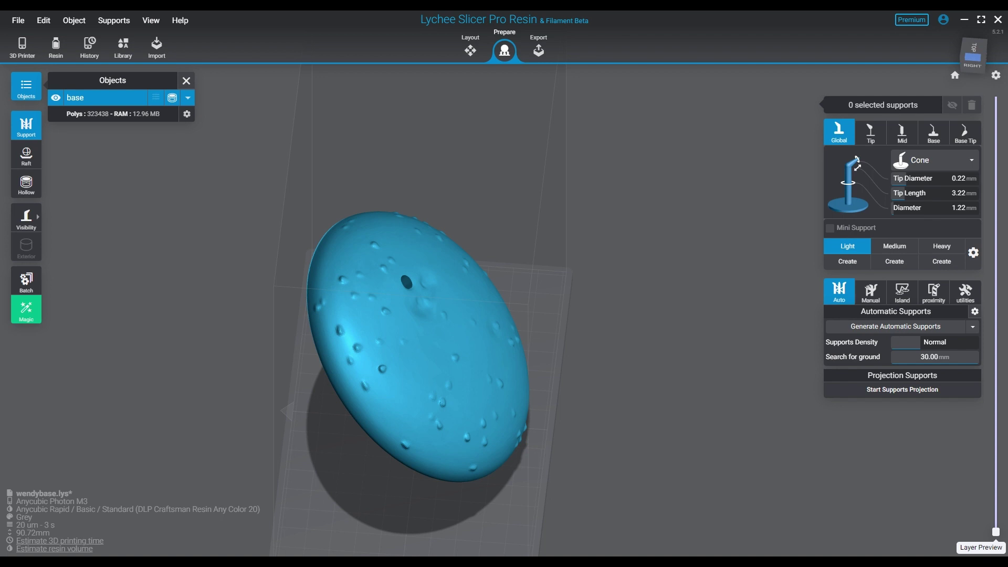
click(902, 390)
- Set the sphere brush radius to 2 mm and paint the lowest part of the base's rim for support
right_drag(492, 420, 362, 420)
mouse_move(462, 191)
right_down()
mouse_move(455, 200)
mouse_move(598, 157)
mouse_move(577, 156)
mouse_move(577, 141)
mouse_move(706, 116)
right_up()
scroll(540, 409, up, 6)
scroll(567, 392, up, 6)
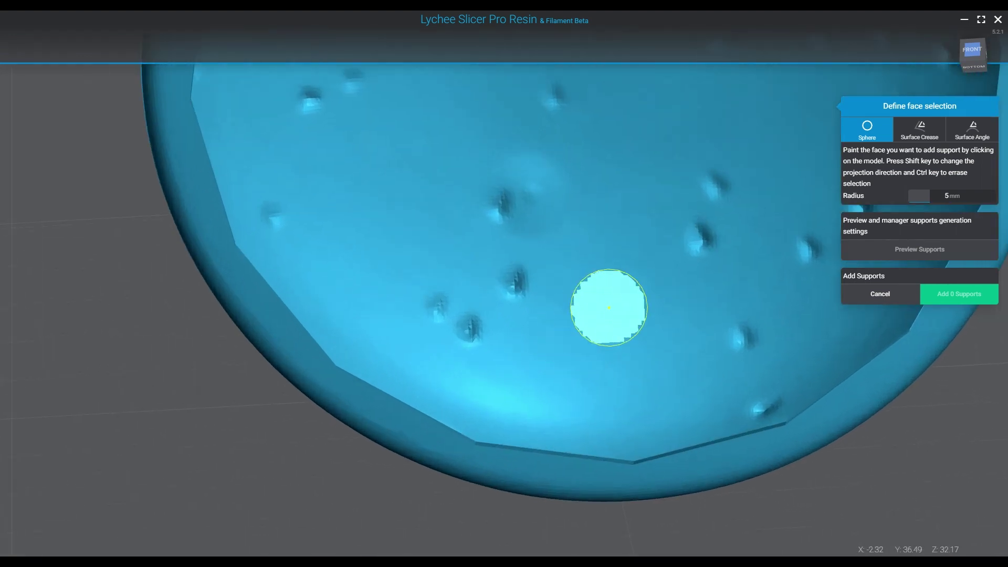
middle_drag(609, 306, 502, 225)
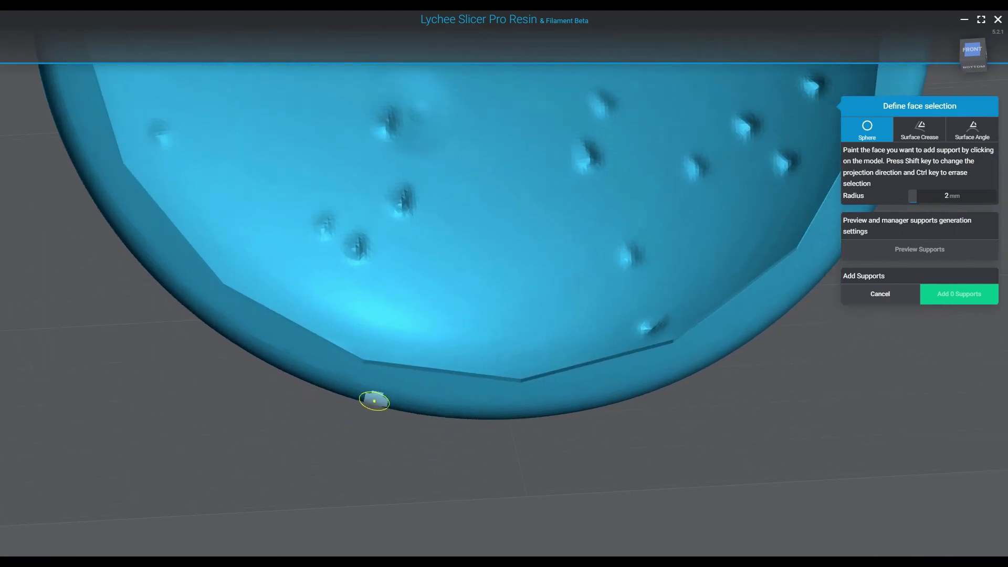
mouse_move(394, 378)
mouse_down()
mouse_move(355, 371)
mouse_move(522, 379)
mouse_move(639, 346)
mouse_move(582, 382)
mouse_move(348, 394)
mouse_move(502, 408)
mouse_move(468, 409)
mouse_move(592, 395)
mouse_move(449, 411)
mouse_move(570, 404)
mouse_move(675, 377)
mouse_move(681, 349)
mouse_up()
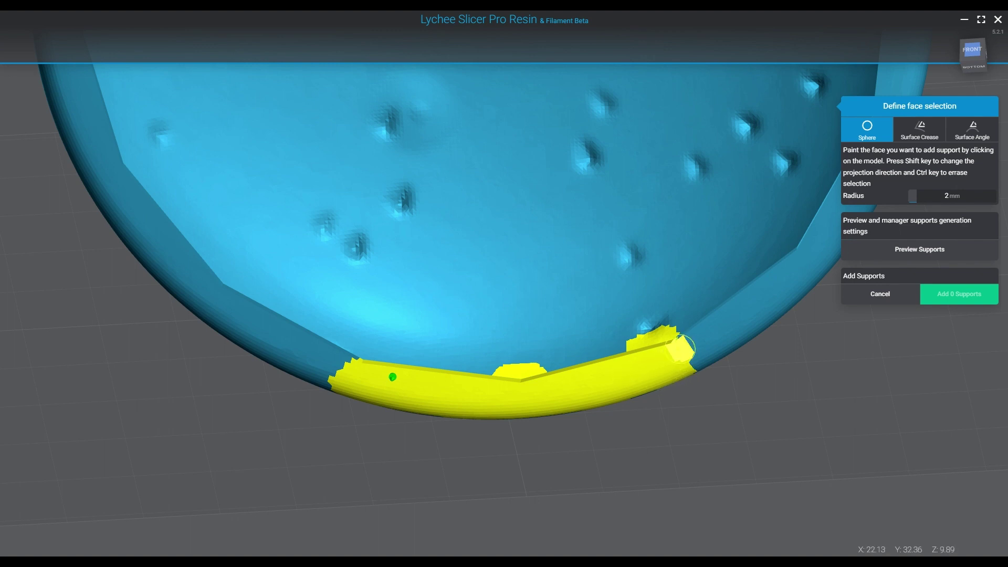
mouse_move(554, 376)
mouse_down()
mouse_move(357, 391)
mouse_move(257, 351)
mouse_move(275, 341)
mouse_move(339, 362)
mouse_move(334, 341)
mouse_move(262, 332)
mouse_move(231, 300)
mouse_move(221, 310)
mouse_move(231, 333)
mouse_move(210, 315)
mouse_move(217, 288)
mouse_move(318, 343)
mouse_move(389, 355)
mouse_up()
- Paint a band along the lower outer side of the base, just above the painted rim
mouse_move(390, 355)
right_down()
mouse_move(394, 251)
mouse_move(541, 252)
mouse_move(667, 336)
mouse_move(692, 420)
mouse_move(638, 418)
mouse_move(637, 317)
mouse_move(624, 310)
right_up()
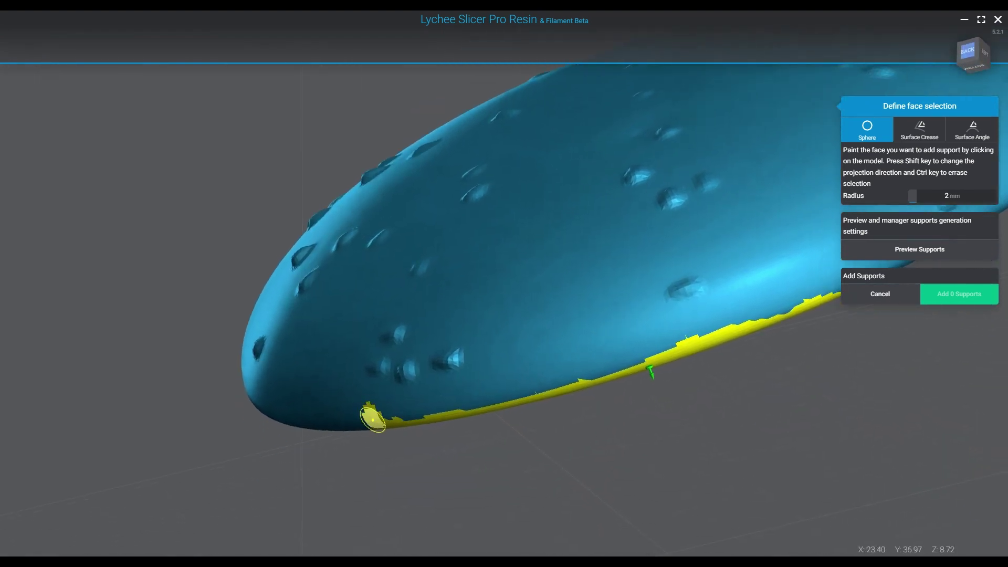
mouse_move(380, 409)
mouse_down()
mouse_move(417, 402)
mouse_move(365, 405)
mouse_move(466, 395)
mouse_move(371, 387)
mouse_move(454, 371)
mouse_move(554, 370)
mouse_move(540, 381)
mouse_move(604, 373)
mouse_move(792, 299)
mouse_up()
mouse_move(645, 354)
mouse_down()
mouse_move(720, 310)
mouse_move(563, 355)
mouse_move(693, 318)
mouse_up()
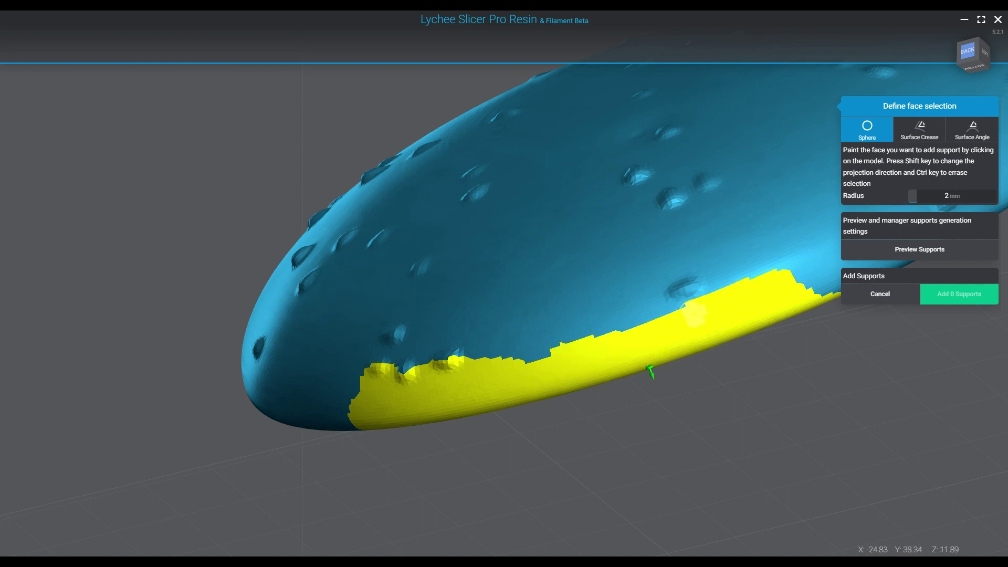
right_drag(651, 371, 431, 389)
mouse_move(574, 297)
mouse_down()
mouse_move(621, 285)
mouse_move(634, 304)
mouse_up()
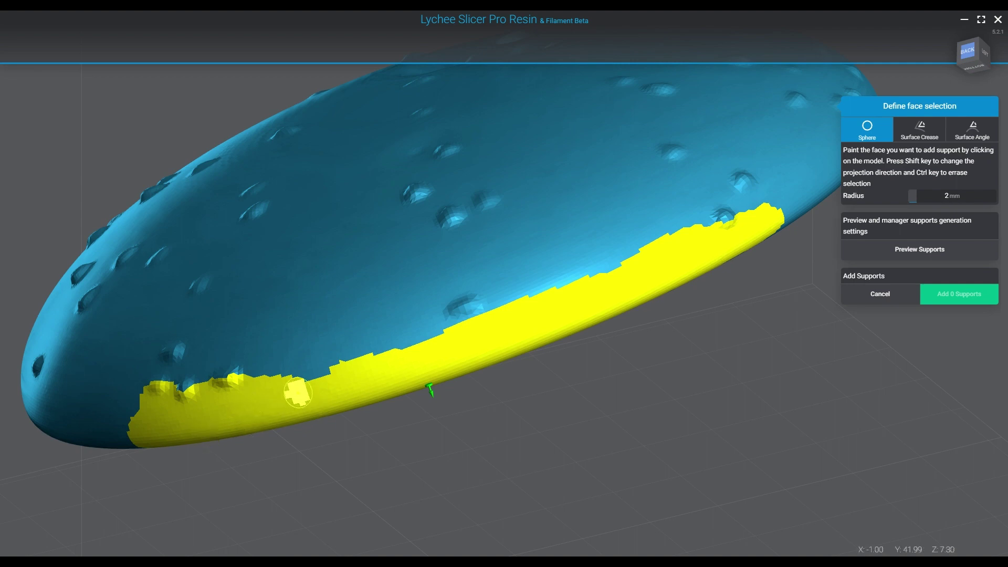
- Extend the painted band along the outer edge towards the far side of the base
middle_drag(301, 392, 524, 326)
right_drag(524, 326, 575, 309)
drag(310, 317, 108, 284)
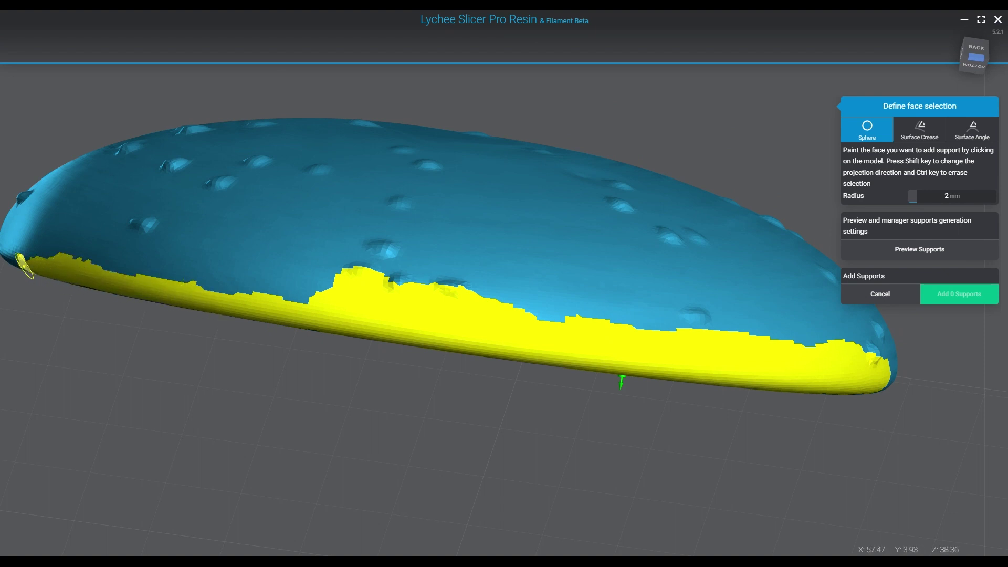
drag(111, 282, 296, 302)
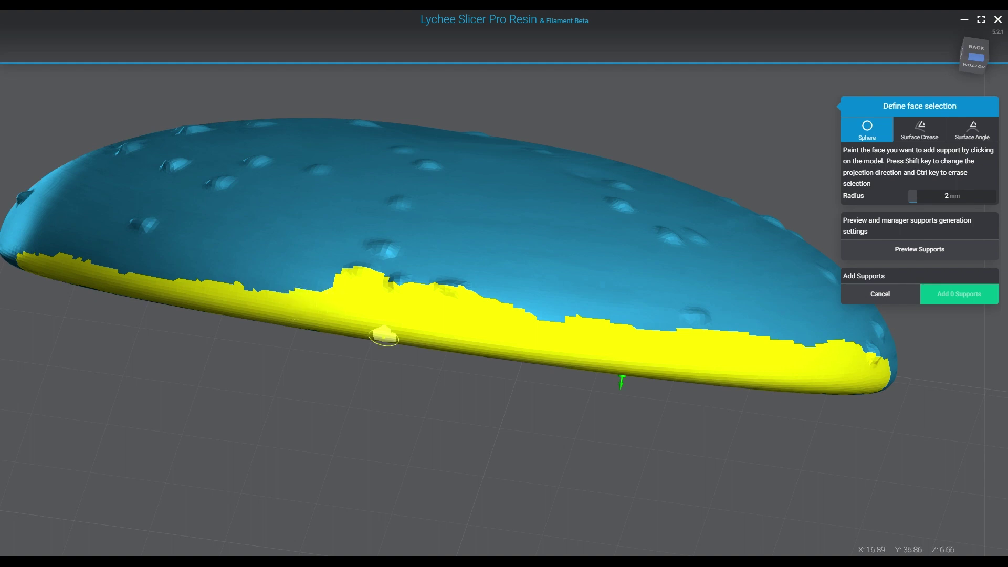
- Increase the brush radius to 3 mm and paint the lower inner surface and rim of the hollow underside
right_drag(546, 446, 546, 349)
middle_drag(547, 348, 588, 130)
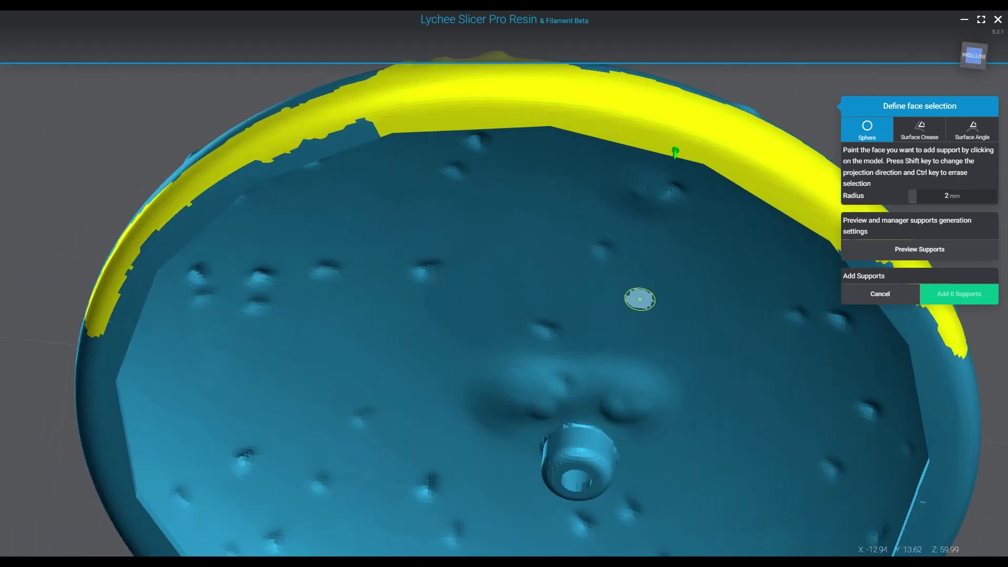
middle_drag(499, 324, 493, 273)
right_drag(572, 313, 727, 367)
scroll(598, 399, down, 5)
middle_drag(599, 366, 581, 432)
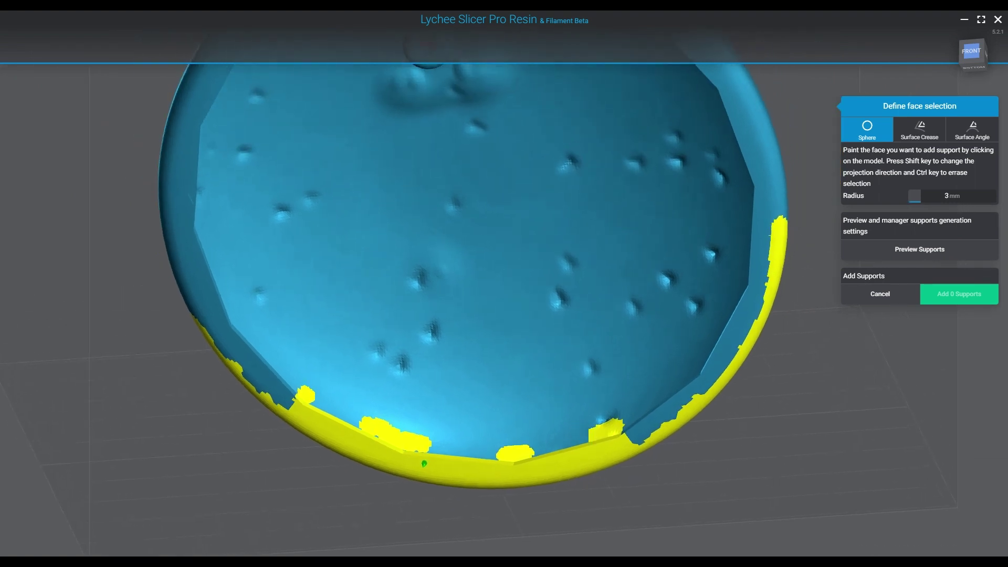
mouse_move(693, 388)
mouse_down()
mouse_move(630, 423)
mouse_move(686, 371)
mouse_move(748, 280)
mouse_move(750, 169)
mouse_move(764, 194)
mouse_move(749, 286)
mouse_move(636, 438)
mouse_move(643, 401)
mouse_move(580, 420)
mouse_move(382, 429)
mouse_up()
drag(446, 437, 317, 382)
mouse_move(352, 419)
mouse_down()
mouse_move(279, 341)
mouse_move(246, 325)
mouse_move(292, 404)
mouse_move(231, 301)
mouse_move(220, 331)
mouse_move(247, 366)
mouse_move(636, 164)
mouse_move(578, 124)
mouse_up()
- Increase the brush radius to 5 mm and paint the rest of the hollow underside and its surrounding rim
middle_drag(578, 125, 601, 252)
mouse_move(205, 285)
mouse_down()
mouse_move(335, 103)
mouse_move(362, 90)
mouse_move(619, 95)
mouse_move(756, 237)
mouse_move(723, 202)
mouse_move(528, 100)
mouse_move(400, 119)
mouse_move(556, 131)
mouse_move(634, 234)
mouse_move(467, 225)
mouse_move(328, 243)
mouse_up()
mouse_move(572, 362)
right_down()
mouse_move(583, 412)
mouse_move(281, 341)
mouse_move(670, 389)
mouse_move(488, 111)
right_up()
mouse_move(489, 110)
mouse_down()
mouse_move(585, 154)
mouse_move(648, 304)
mouse_move(645, 448)
mouse_up()
middle_drag(632, 509, 642, 292)
mouse_move(650, 292)
mouse_down()
mouse_move(656, 221)
mouse_move(387, 371)
mouse_up()
mouse_move(387, 371)
right_down()
mouse_move(540, 310)
mouse_move(578, 332)
mouse_move(234, 405)
right_up()
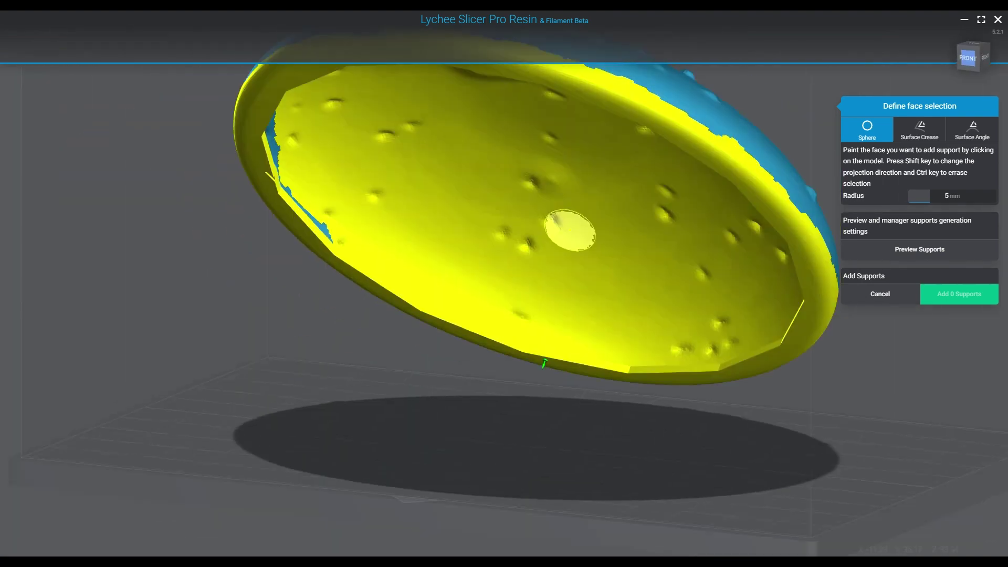
- Paint over the remaining unselected gaps along the inside edge of the hollow underside
right_drag(600, 223, 588, 192)
mouse_move(289, 113)
mouse_down()
mouse_move(309, 105)
mouse_move(431, 236)
mouse_up()
mouse_move(431, 236)
right_down()
mouse_move(438, 189)
mouse_move(495, 283)
right_up()
drag(375, 205, 442, 258)
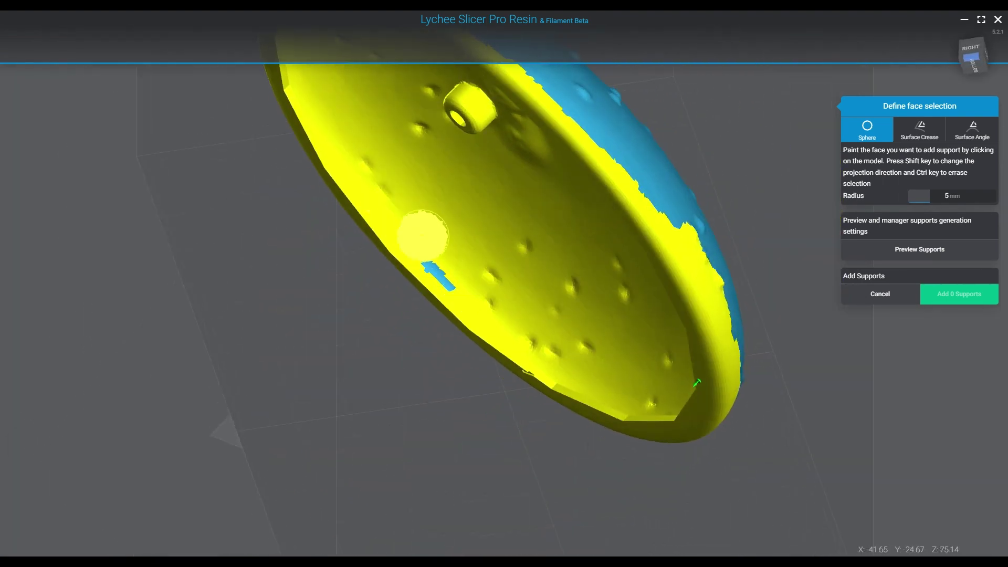
right_drag(442, 257, 498, 296)
- Preview the projected supports and set their global offset to 1.40 mm and interval to 2.0 mm
click(919, 249)
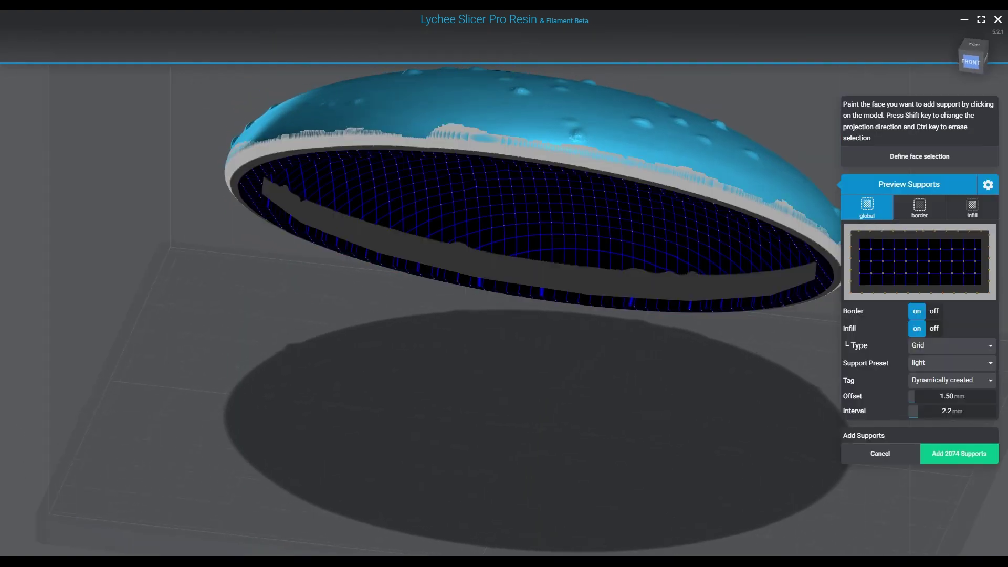
right_drag(525, 315, 527, 218)
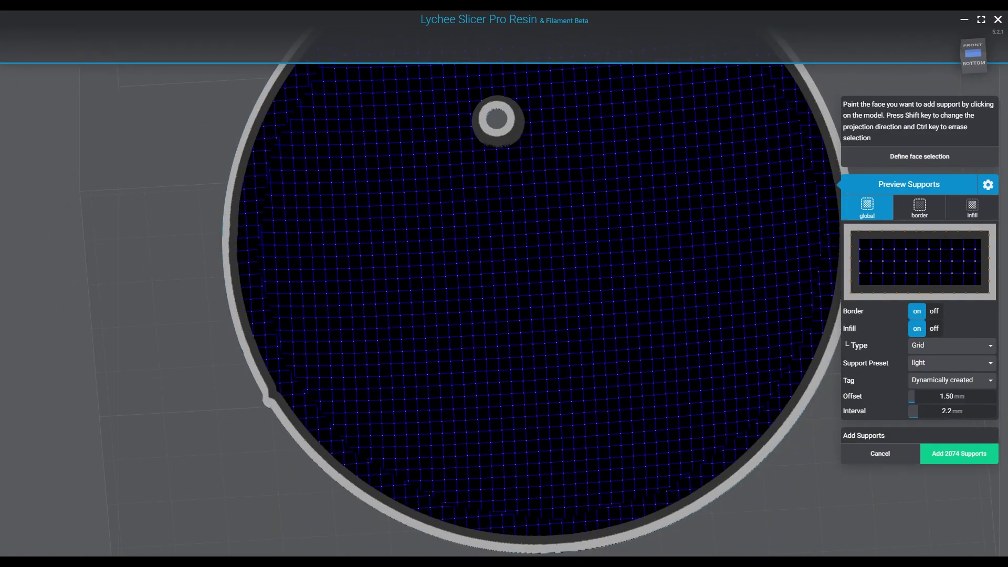
key(shift)
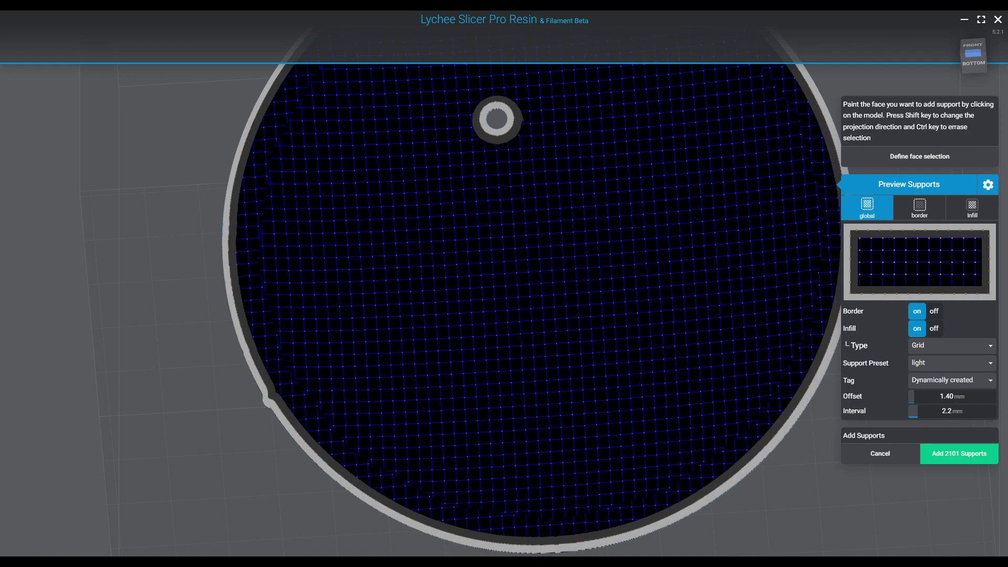
drag(917, 411, 916, 411)
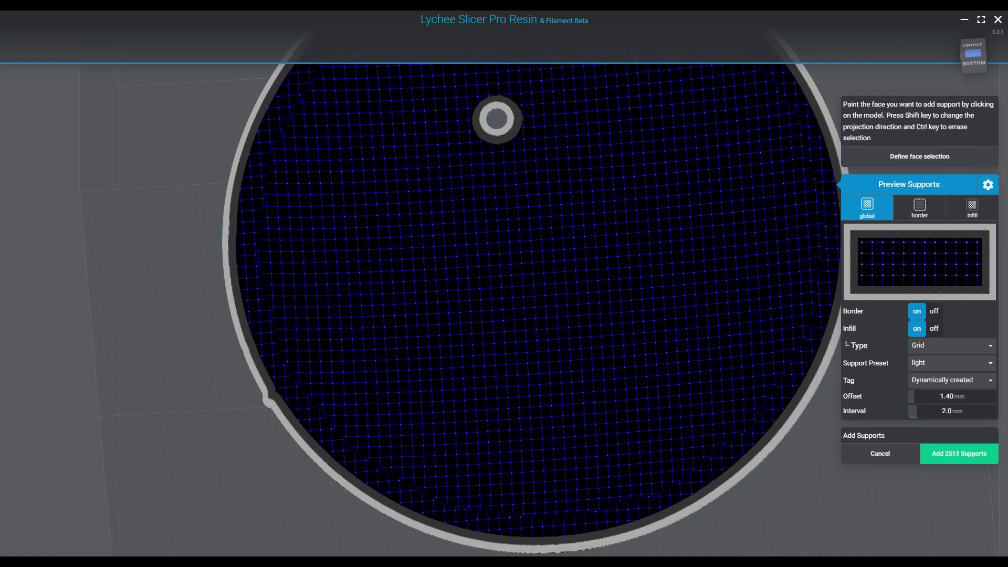
- Review the border, infill and preset options for the projected supports
right_drag(525, 262, 525, 294)
click(920, 208)
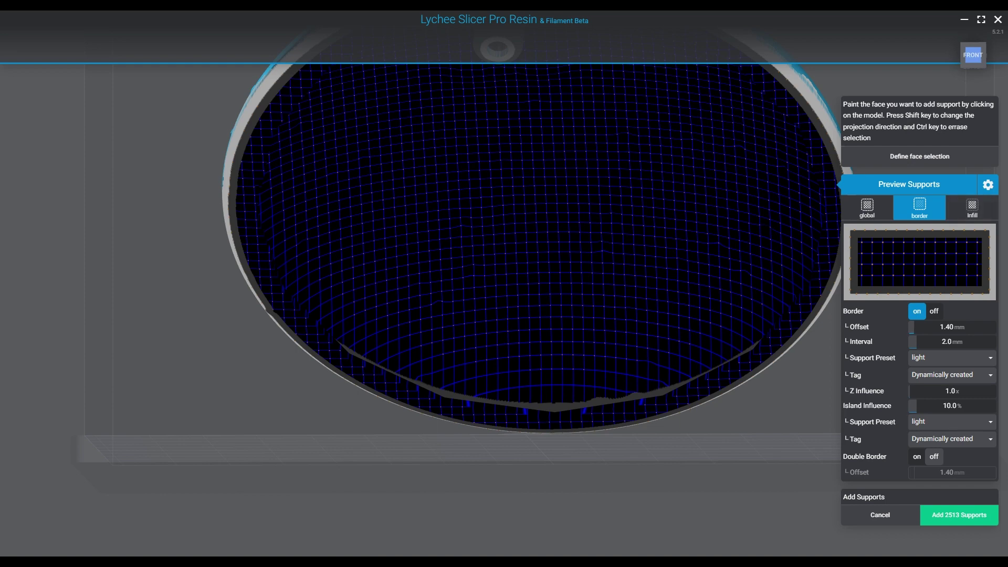
click(972, 208)
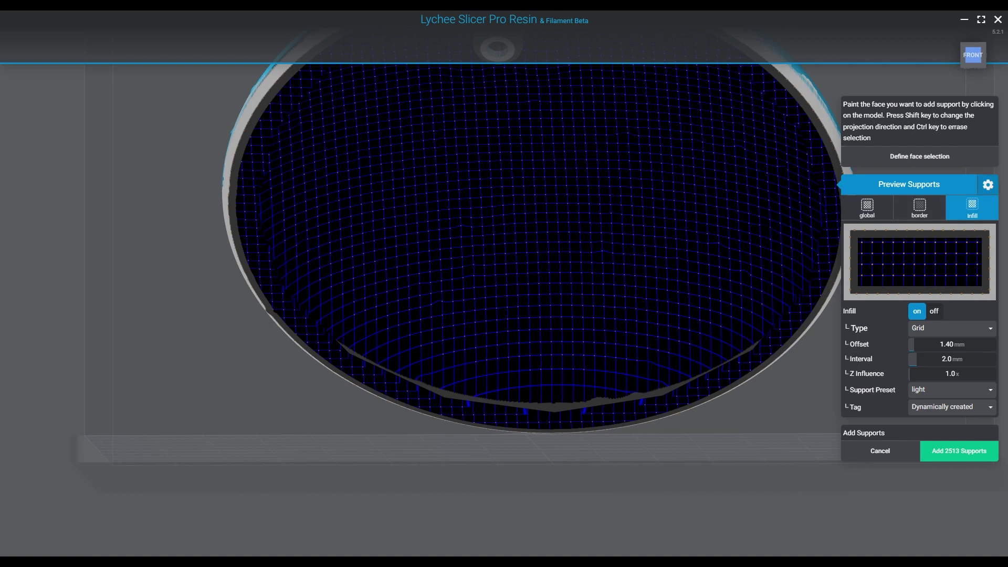
click(988, 185)
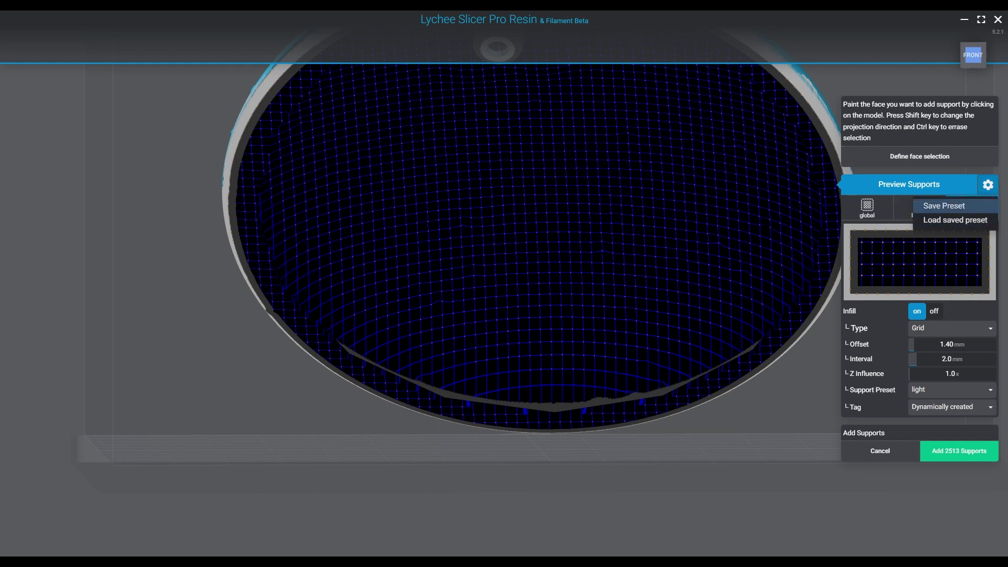
click(988, 184)
click(919, 208)
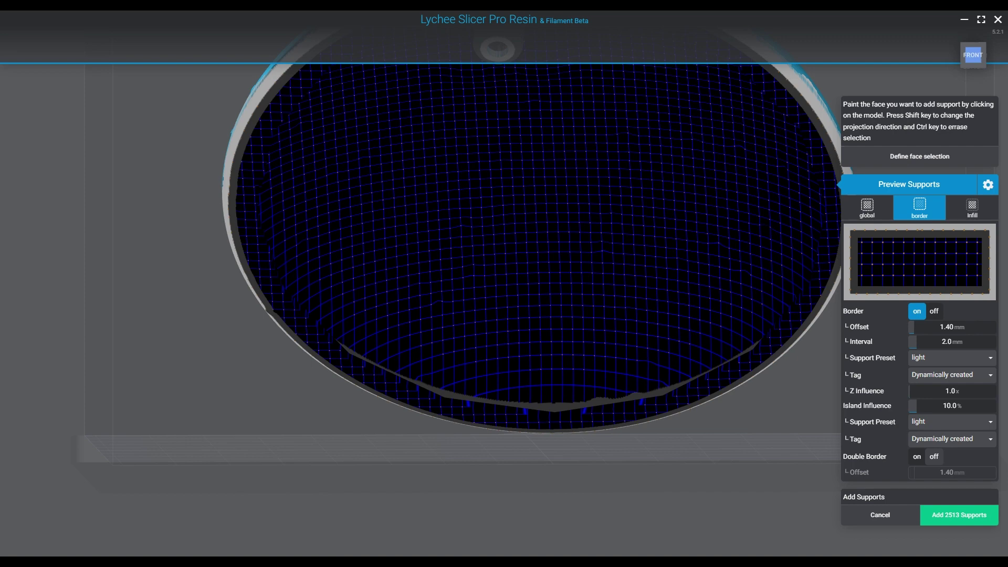
- Turn on the double border for the projected supports and add them to the base model
click(916, 457)
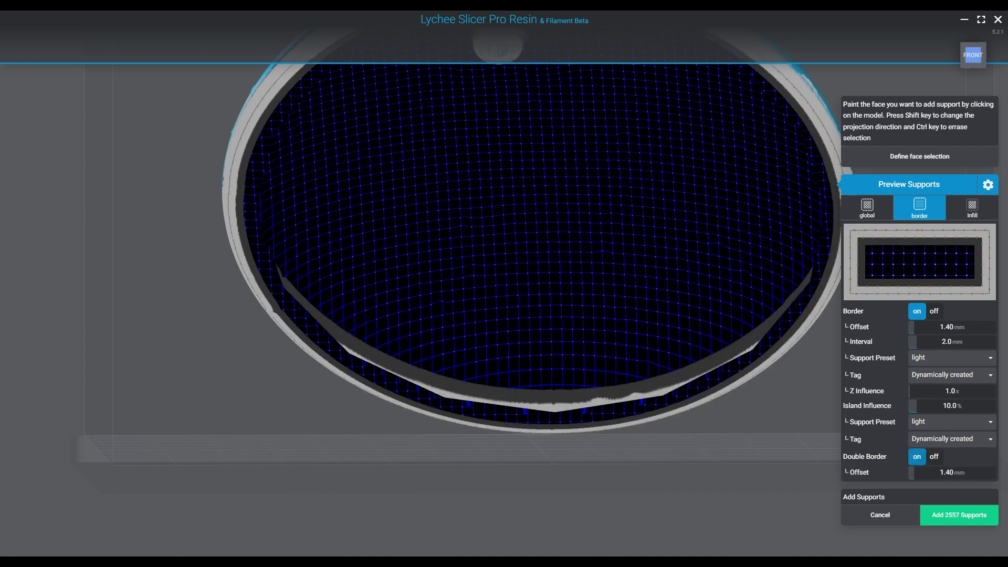
right_drag(378, 273, 696, 220)
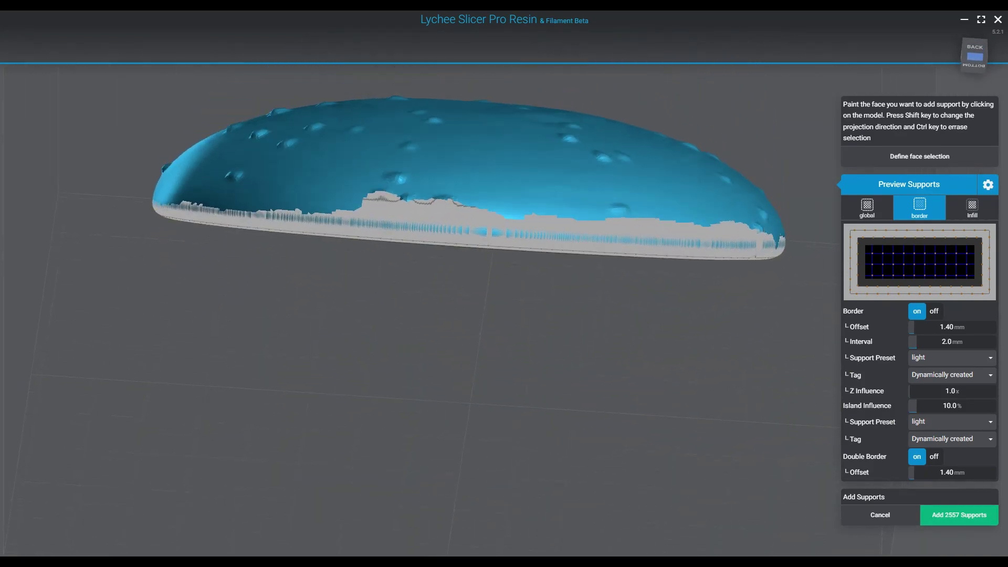
click(959, 515)
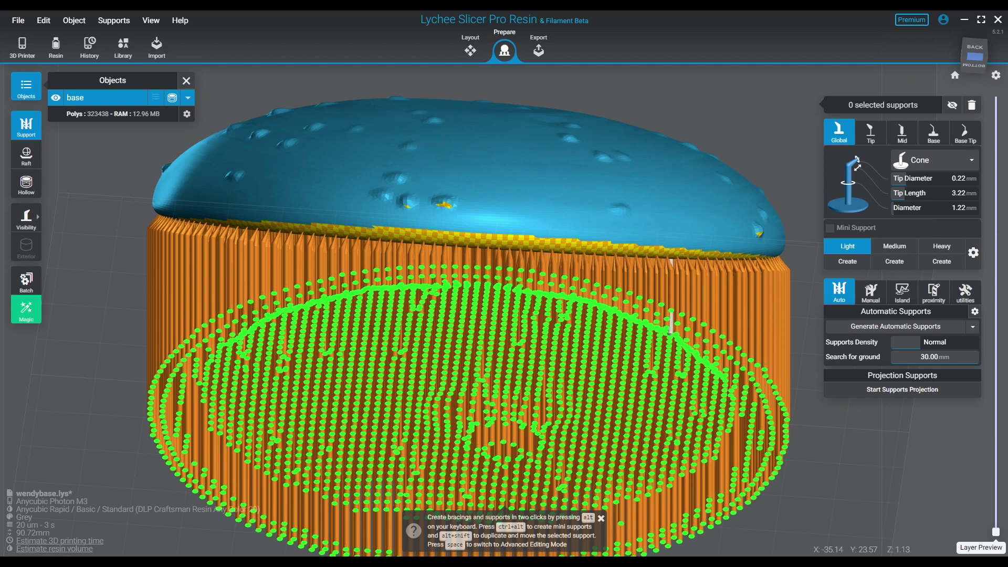
- Add individual light supports along the unsupported inner wall near the rim of the hollow underside
right_drag(671, 258, 462, 341)
mouse_move(398, 399)
right_down()
mouse_move(318, 355)
mouse_move(315, 252)
mouse_move(315, 286)
mouse_move(316, 270)
right_up()
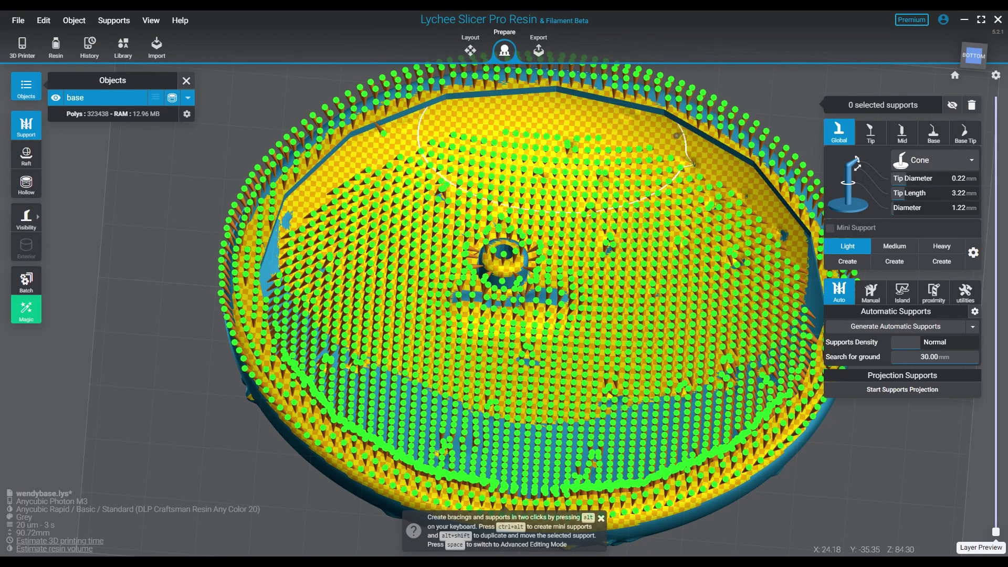
middle_drag(771, 210, 629, 213)
mouse_move(629, 214)
right_down()
mouse_move(629, 250)
mouse_move(629, 220)
right_up()
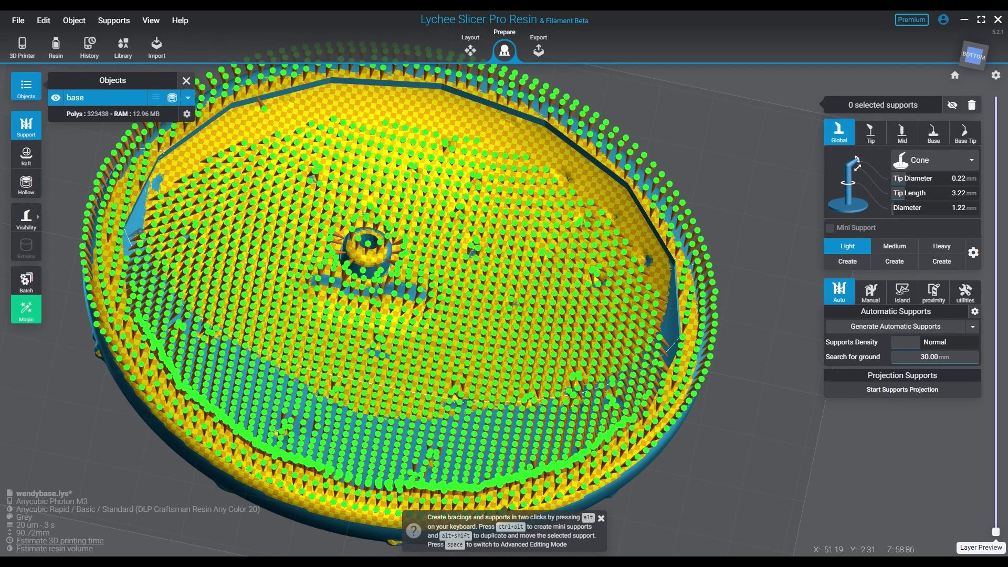
click(129, 236)
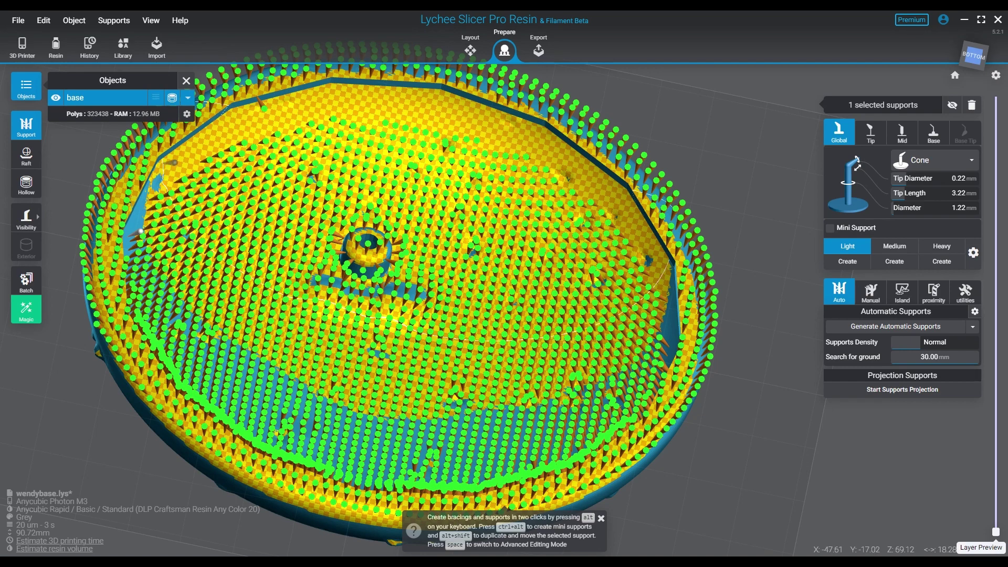
click(157, 174)
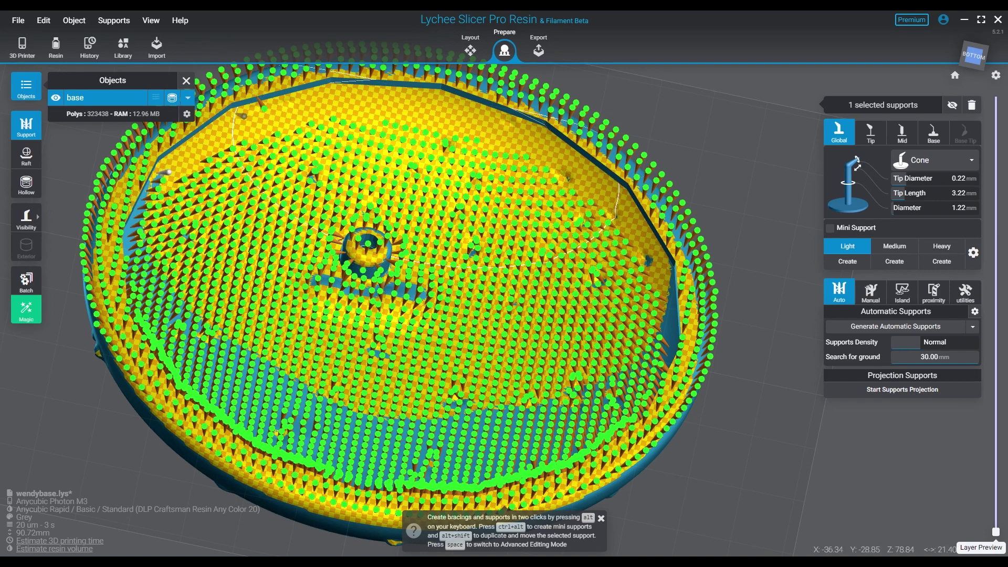
shift+click(236, 116)
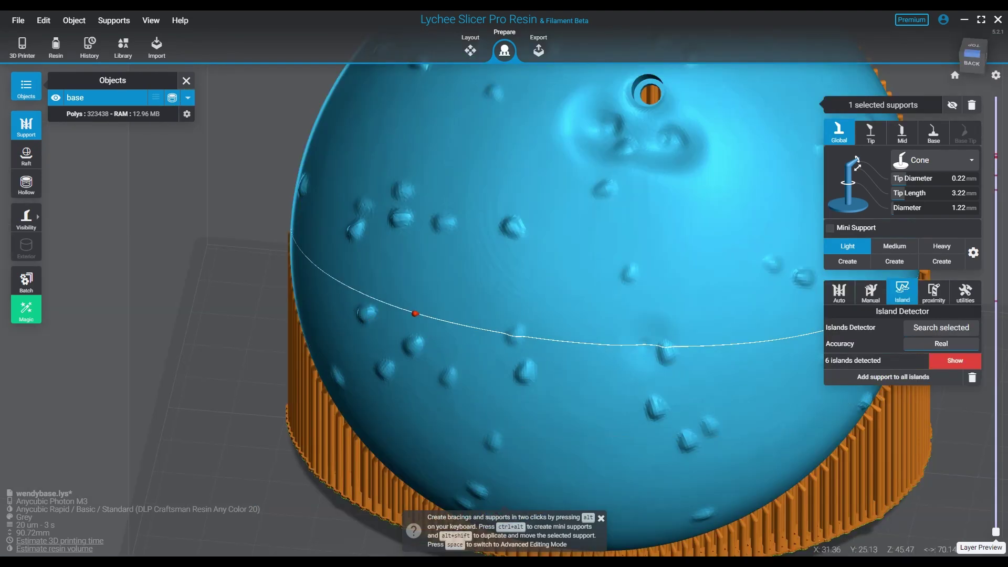
- Set the layer preview to 5.70 mm and examine the first slice of the rim above the support tips
mouse_move(567, 369)
right_down()
mouse_move(475, 328)
mouse_move(456, 331)
right_up()
right_drag(331, 226, 344, 105)
right_drag(386, 191, 390, 273)
right_click(589, 248)
drag(996, 531, 996, 501)
click(915, 542)
scroll(620, 265, up, 5)
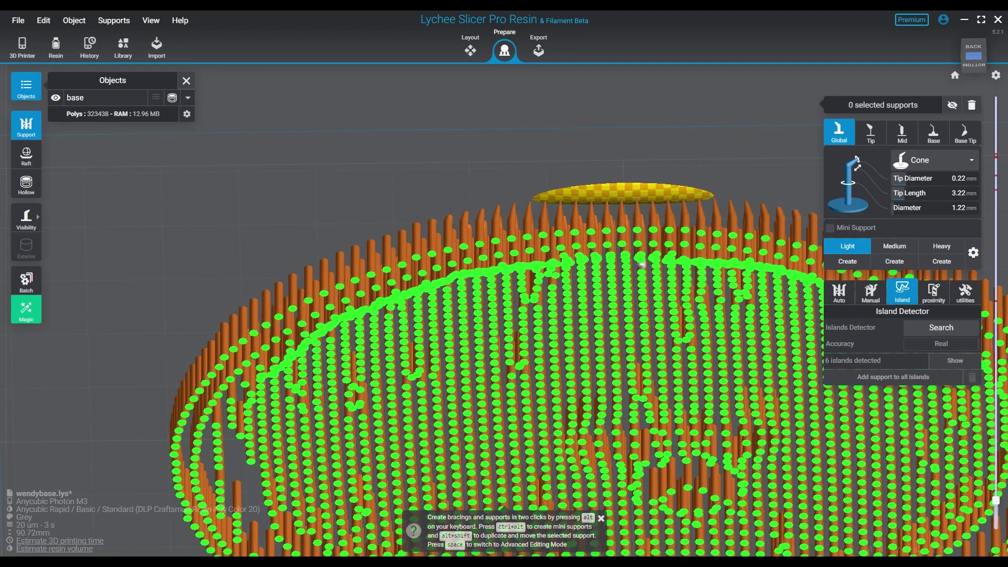
right_drag(642, 264, 637, 294)
right_drag(633, 384, 594, 392)
scroll(643, 400, up, 4)
right_drag(473, 355, 475, 319)
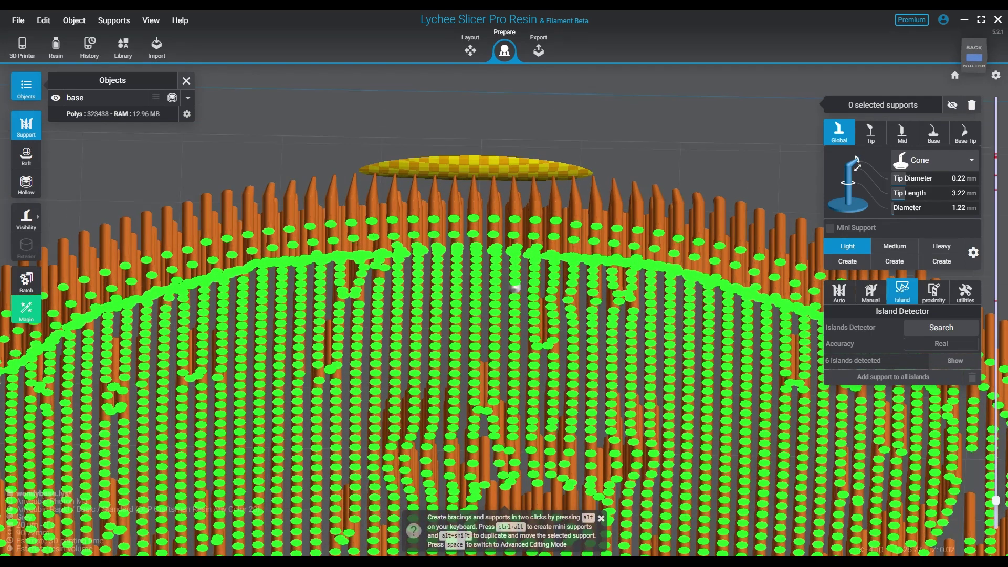
- Step the layer preview down to 5.00 mm and back up to locate the first printed layer of the rim
mouse_move(992, 493)
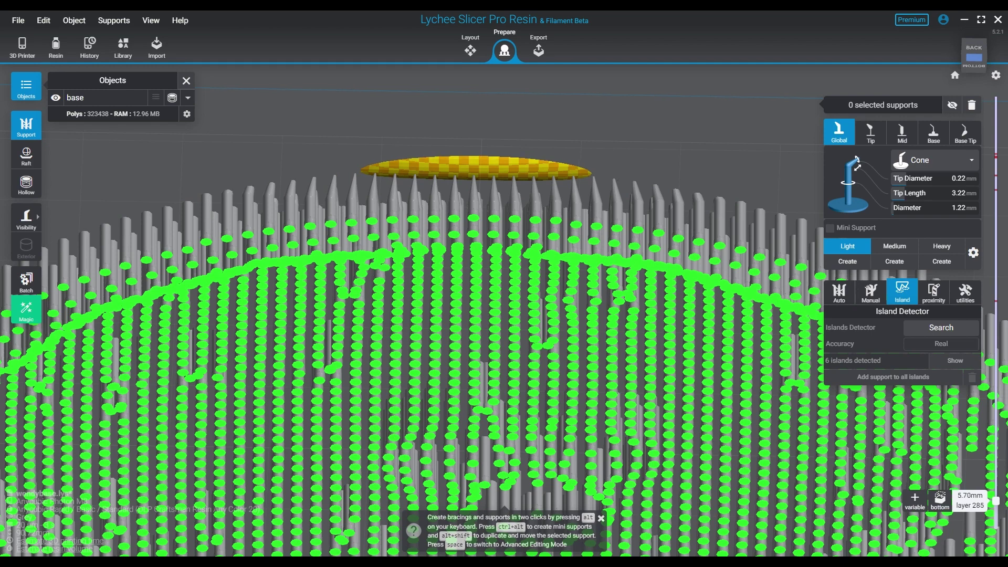
key(Down)
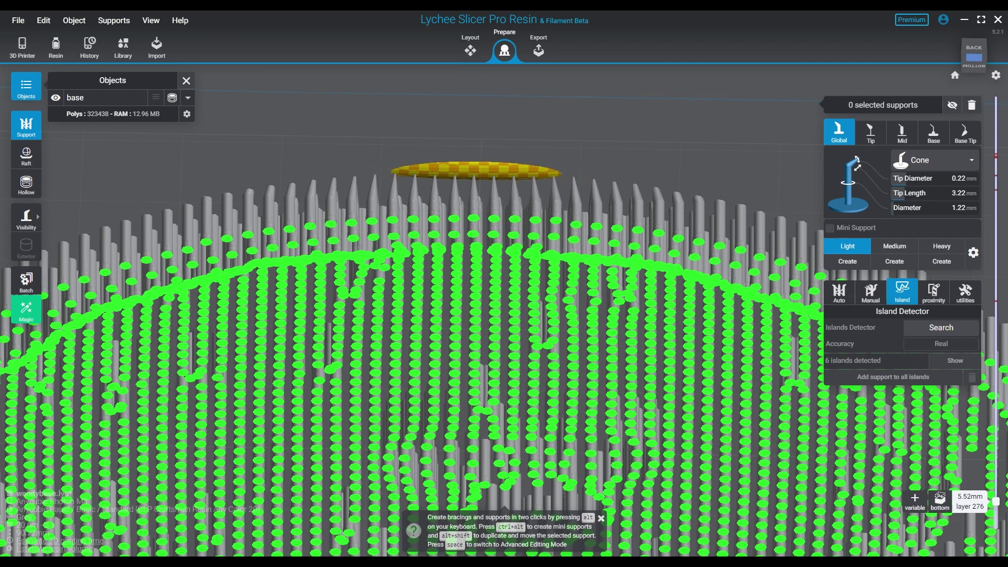
key(Down)
key(Down)
key(Down)
key(Down)
key(Down)
key(Down)
key(Down)
key(Down)
key(Down)
key(Down)
key(Down)
key(Down)
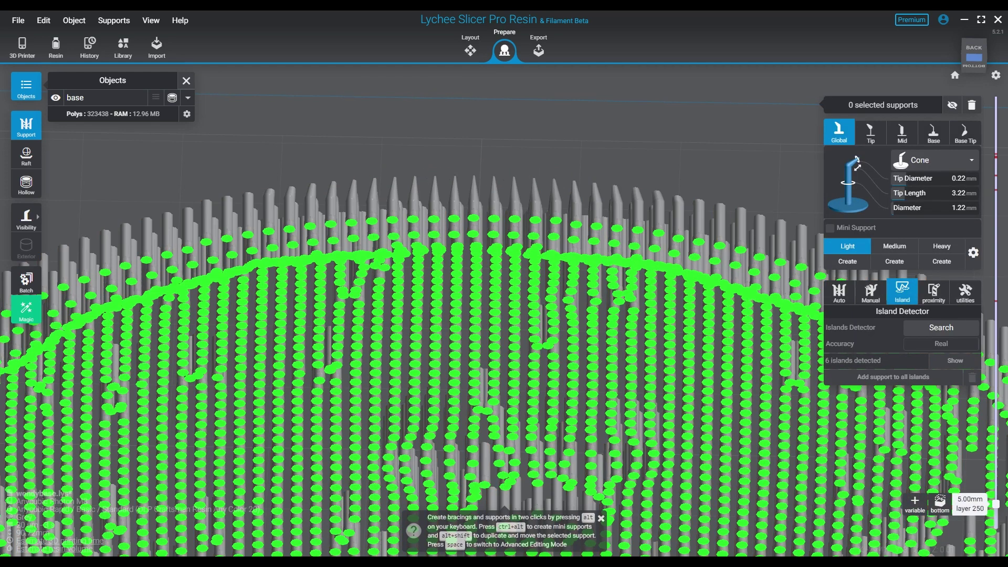
key(Up)
key(Up)
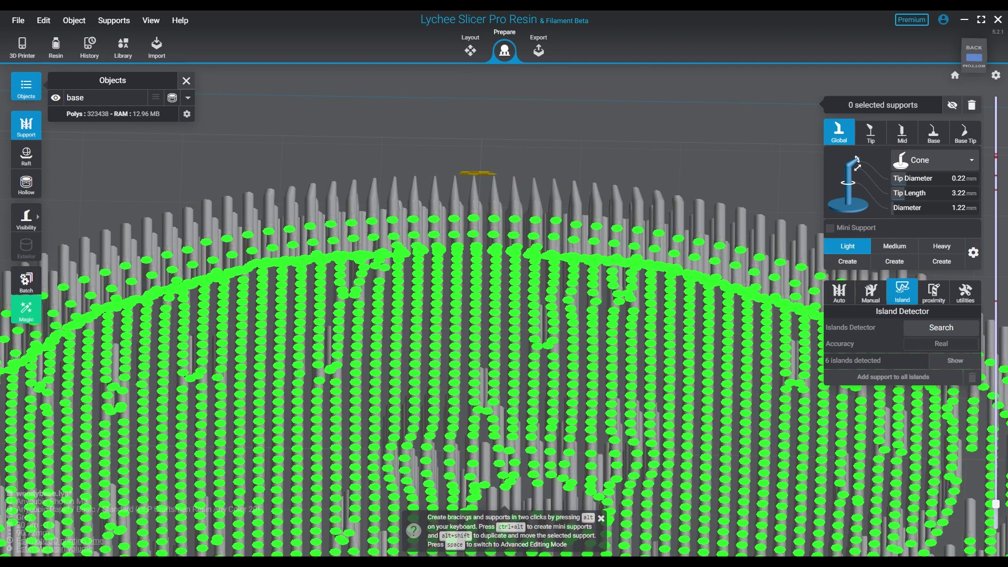
- Select the base model and add closely spaced light supports side by side under the lowest slice of the rim
click(479, 202)
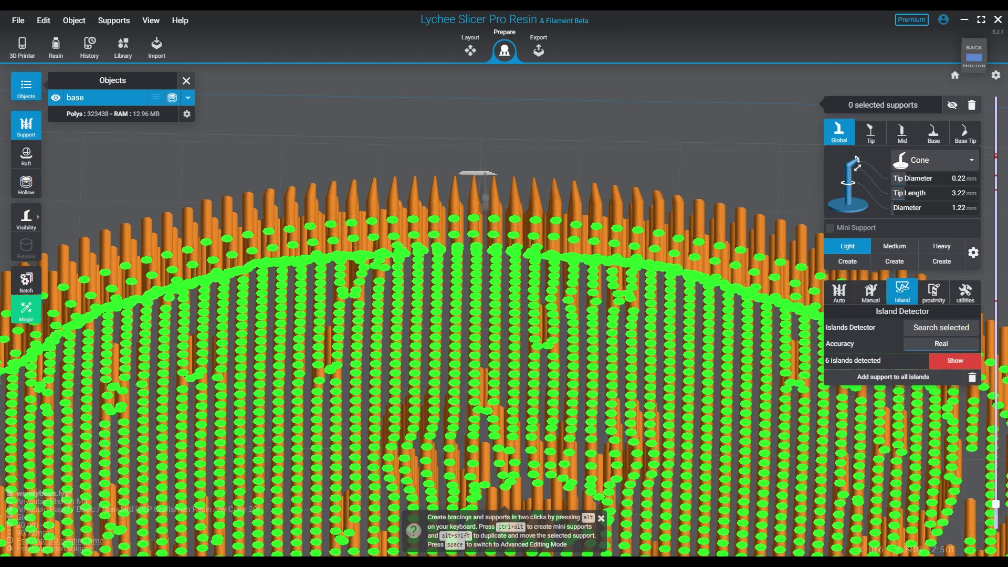
click(484, 174)
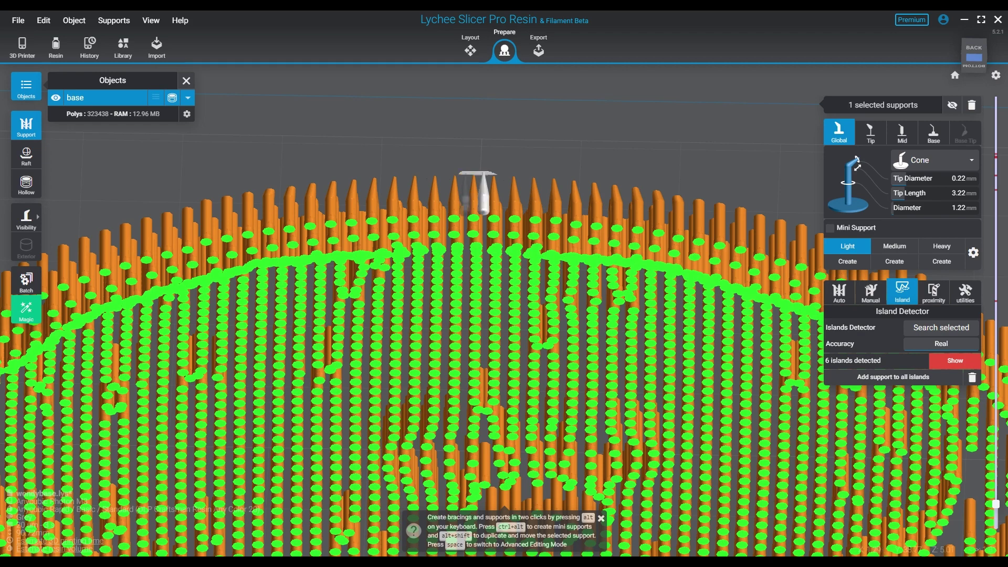
click(465, 175)
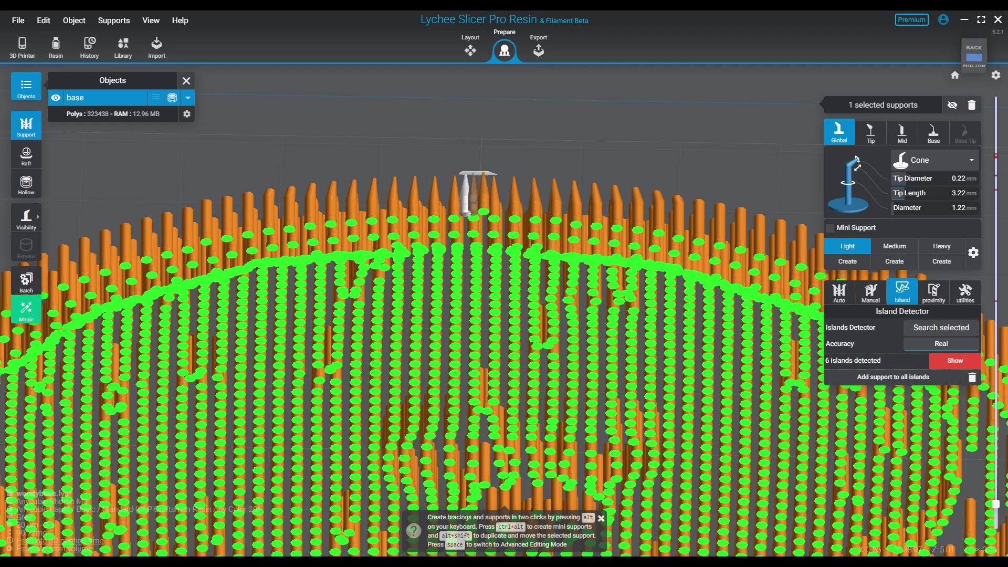
click(474, 174)
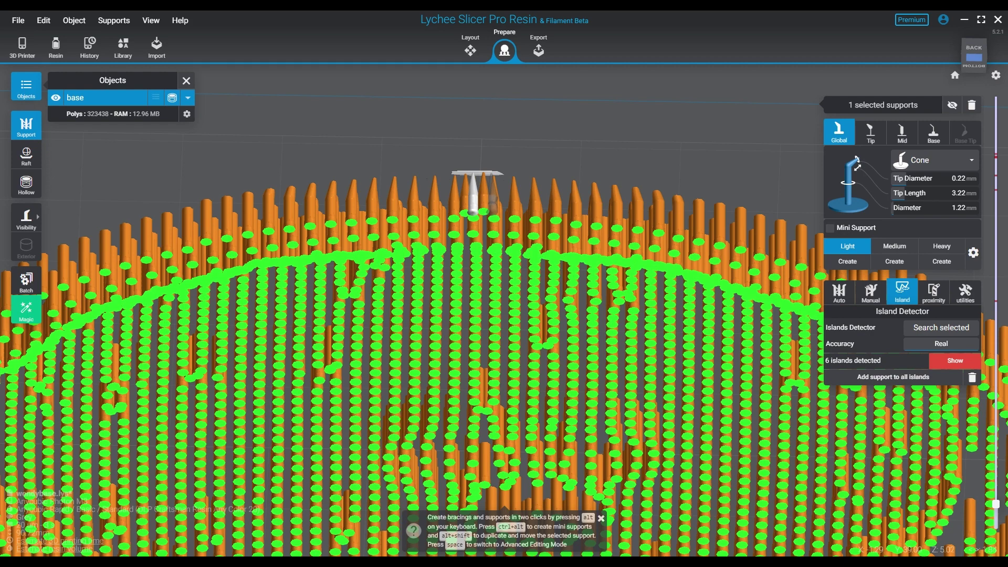
click(493, 175)
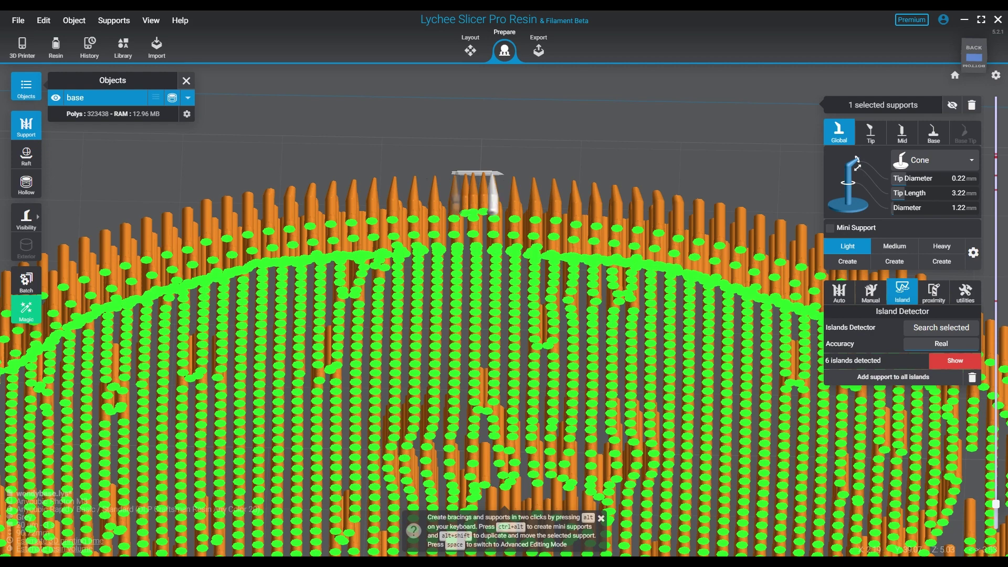
click(455, 174)
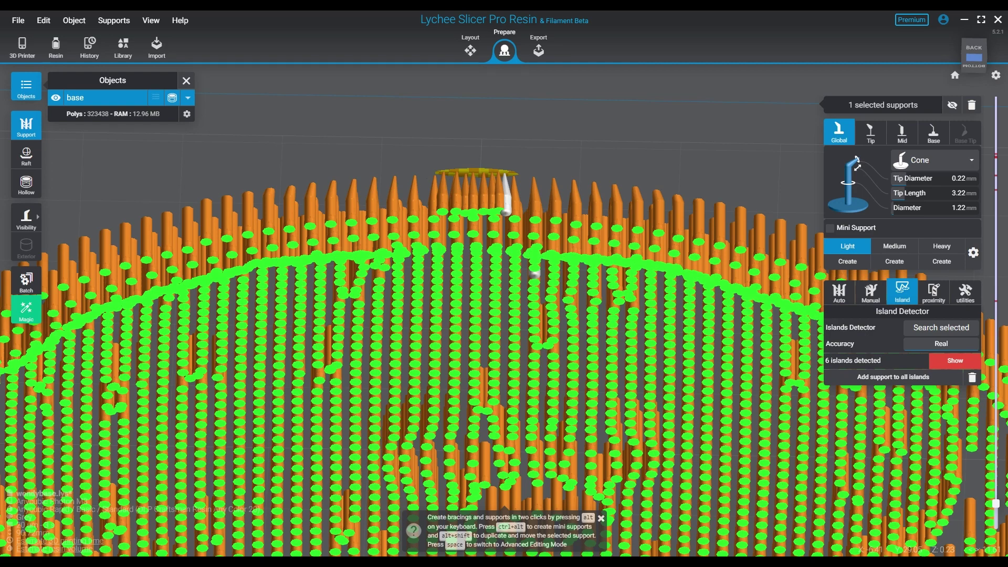
- Inspect the supports and the sliced model at increasing layer heights, and turn the layer preview off
right_drag(573, 231, 231, 383)
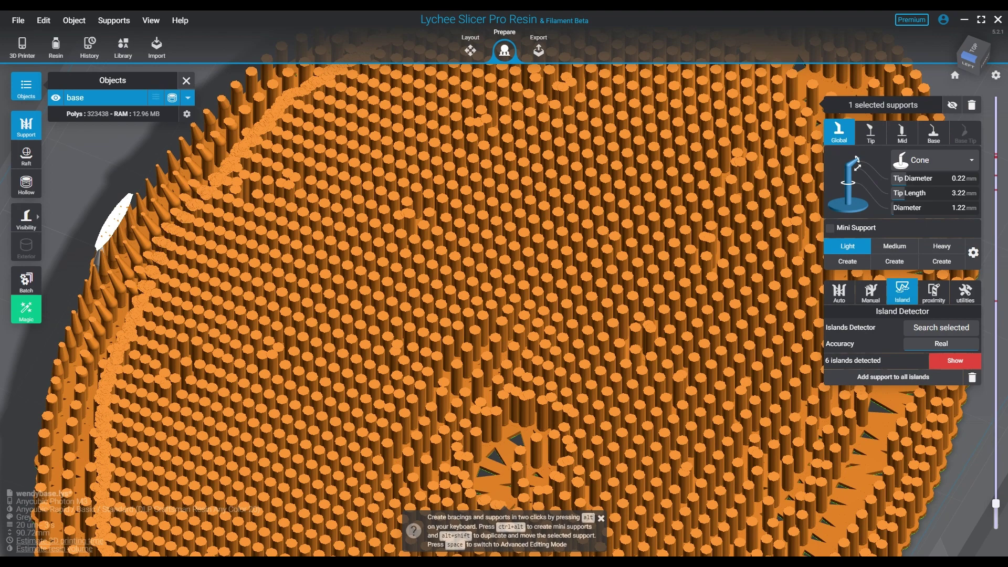
right_drag(318, 203, 284, 263)
middle_drag(283, 263, 453, 414)
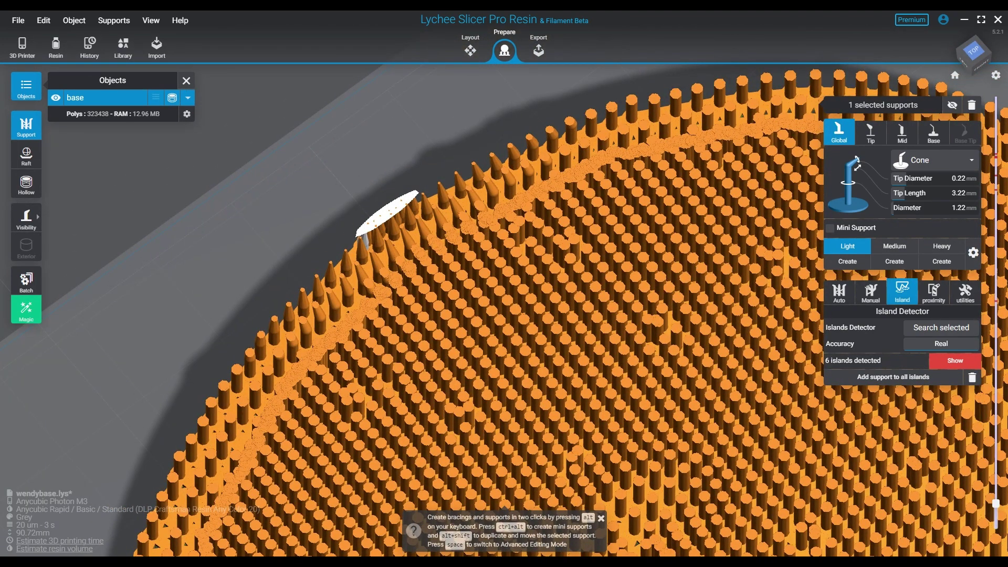
click(270, 182)
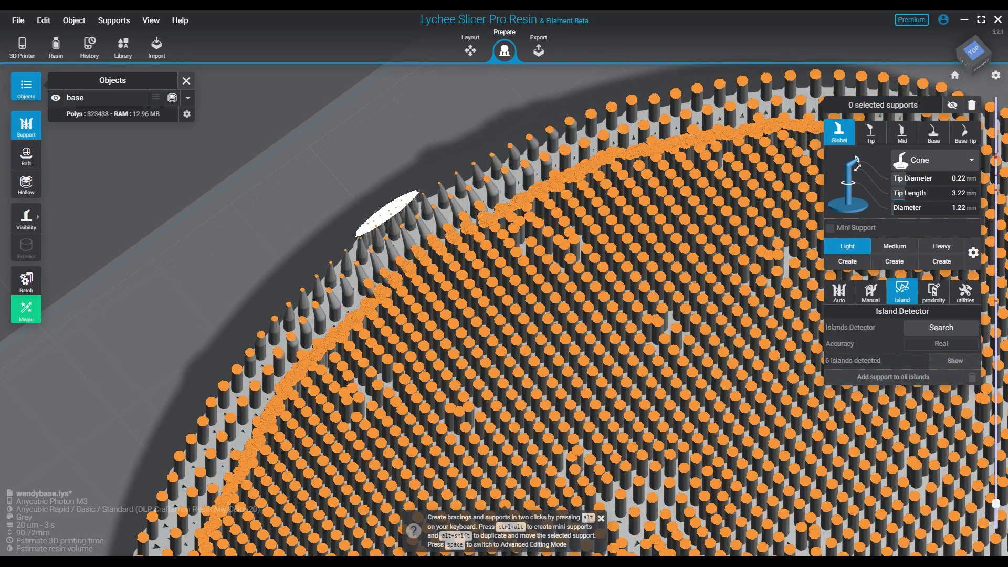
right_drag(270, 181, 350, 237)
drag(996, 503, 996, 486)
right_drag(735, 420, 667, 326)
right_drag(589, 497, 643, 541)
drag(996, 486, 996, 254)
right_drag(682, 420, 619, 236)
right_drag(531, 321, 565, 323)
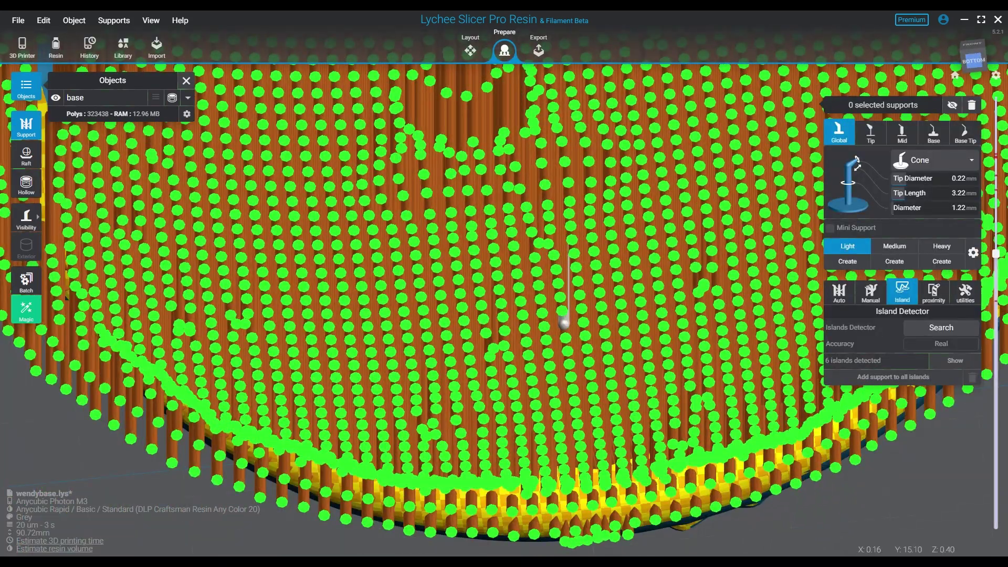
scroll(568, 315, down, 4)
right_drag(580, 259, 304, 383)
scroll(430, 315, down, 3)
right_drag(431, 336, 336, 336)
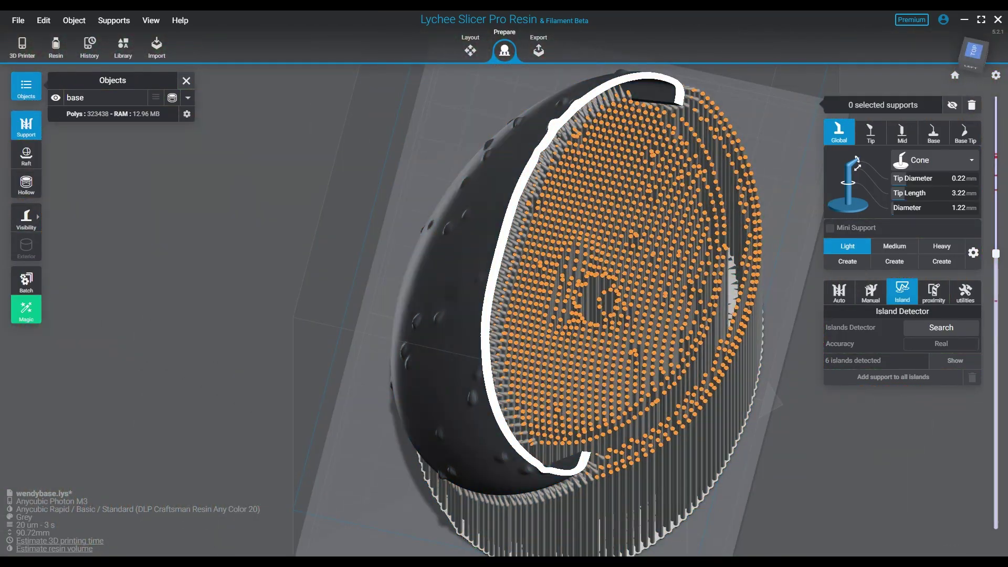
drag(995, 253, 996, 532)
- Select the base model and step through its detected islands one by one
click(588, 380)
click(955, 361)
click(935, 361)
click(953, 361)
click(936, 362)
click(953, 361)
click(936, 361)
click(935, 362)
click(936, 362)
click(935, 361)
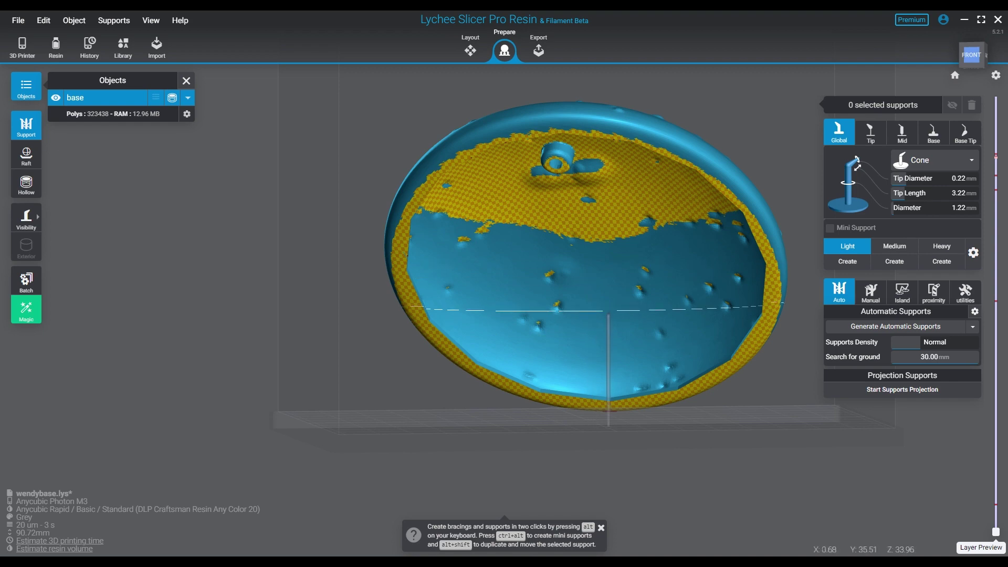
- Start a new supports projection on the base model and set the sphere brush radius to 10 mm
middle_drag(609, 310, 438, 350)
right_drag(458, 378, 465, 398)
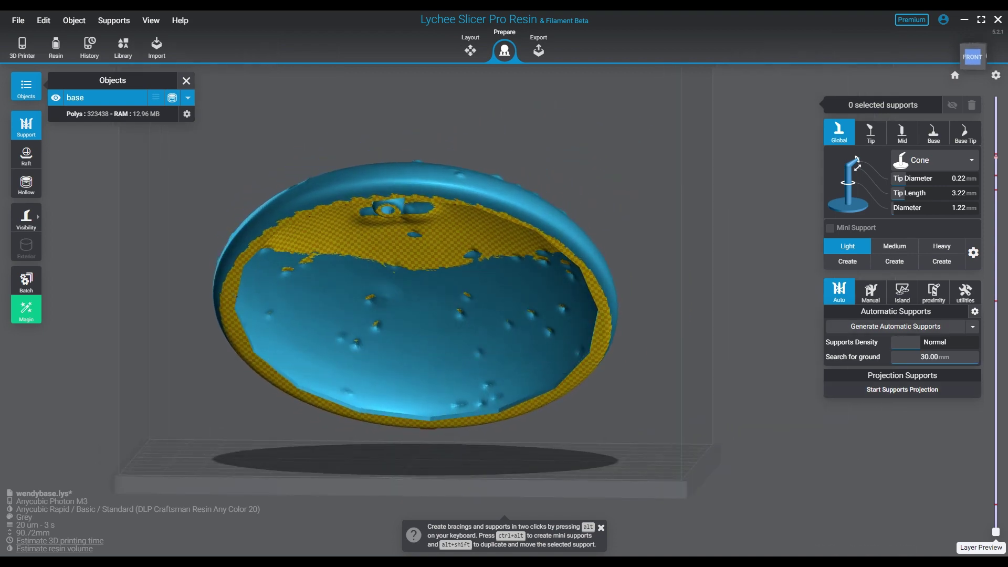
mouse_move(546, 377)
right_down()
mouse_move(287, 392)
mouse_move(557, 380)
mouse_move(546, 316)
right_up()
click(902, 389)
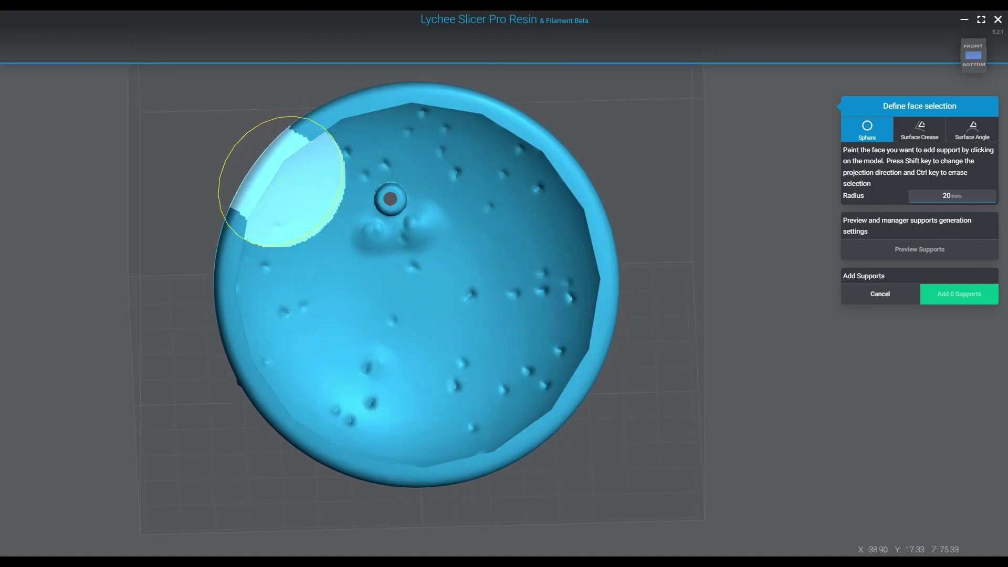
right_drag(545, 223, 459, 307)
click(462, 265)
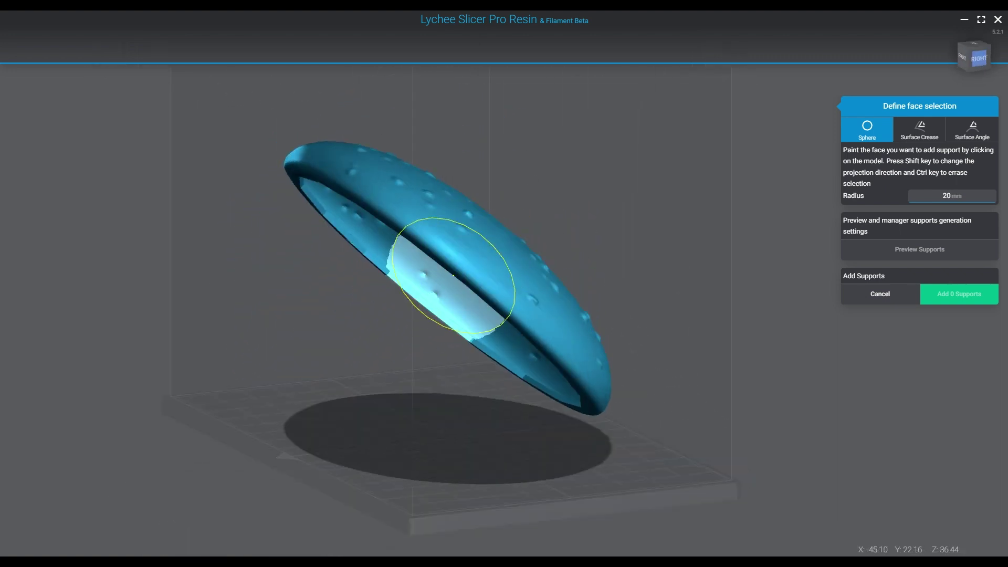
key(ctrl+z)
click(952, 196)
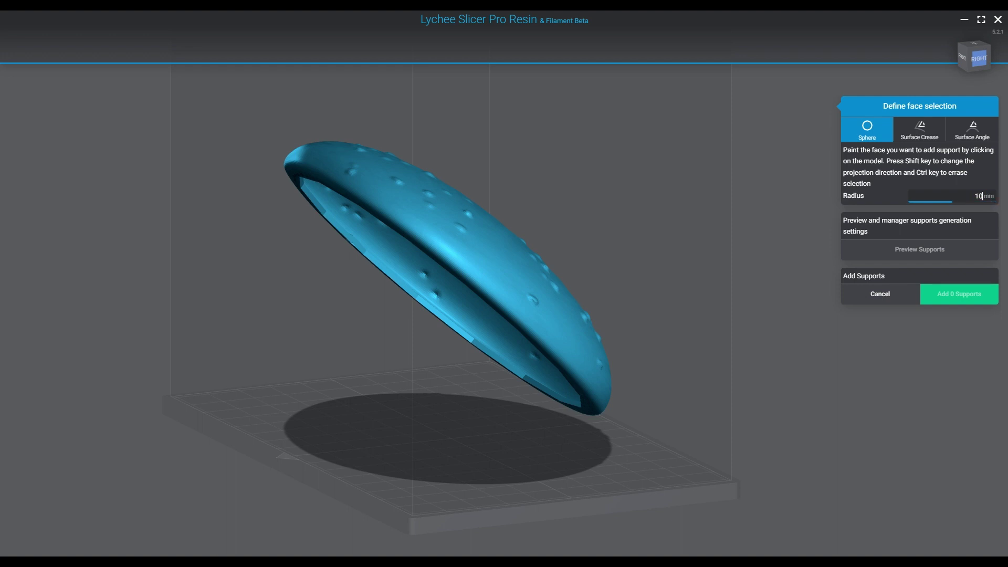
- Paint the whole hollow underside and its surrounding rim as the face selection for the projected supports
right_drag(479, 277, 609, 226)
mouse_move(438, 183)
mouse_down()
mouse_move(345, 186)
mouse_move(315, 220)
mouse_move(462, 147)
mouse_move(451, 123)
mouse_move(329, 146)
mouse_move(362, 158)
mouse_move(404, 111)
mouse_move(456, 105)
mouse_move(559, 147)
mouse_move(479, 153)
mouse_move(525, 160)
mouse_move(574, 227)
mouse_move(281, 226)
mouse_move(423, 207)
mouse_move(387, 417)
mouse_move(556, 314)
mouse_up()
mouse_move(555, 314)
right_down()
mouse_move(585, 135)
mouse_move(322, 299)
right_up()
drag(322, 299, 362, 468)
mouse_move(363, 467)
right_down()
mouse_move(356, 336)
mouse_move(583, 346)
mouse_move(680, 292)
mouse_move(704, 299)
right_up()
drag(567, 418, 751, 299)
mouse_move(751, 300)
right_down()
mouse_move(378, 210)
mouse_move(308, 168)
right_up()
right_drag(405, 231, 672, 341)
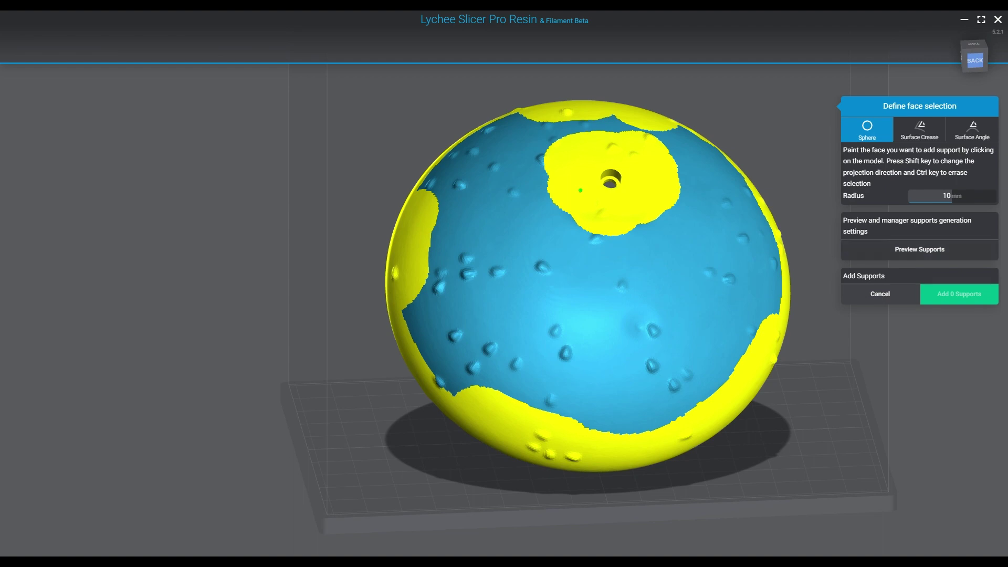
- Preview the projected supports, change the infill type to Concentric, and set the offset to 2.50 mm and the interval to 3.2 mm
click(919, 250)
right_drag(725, 315, 368, 247)
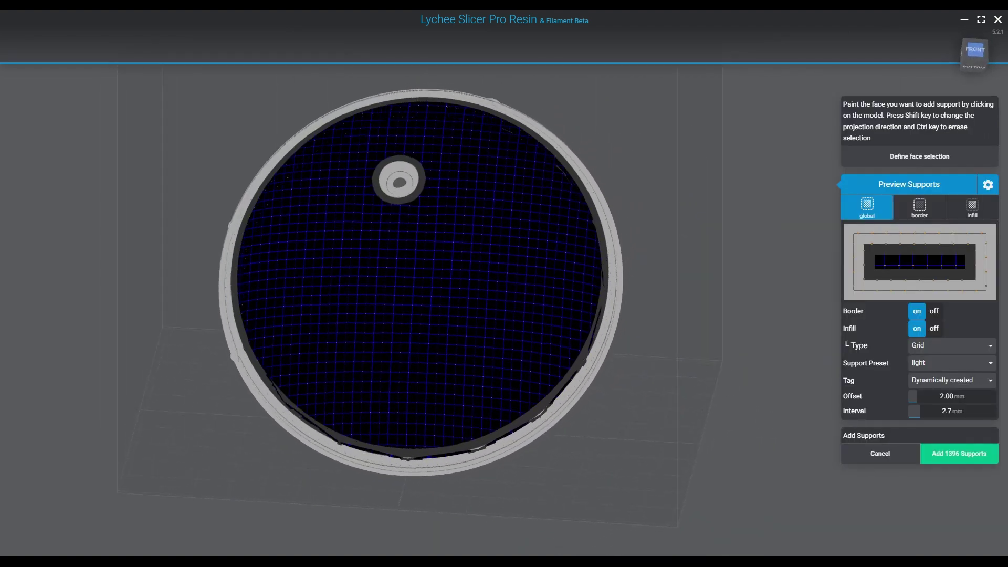
click(951, 345)
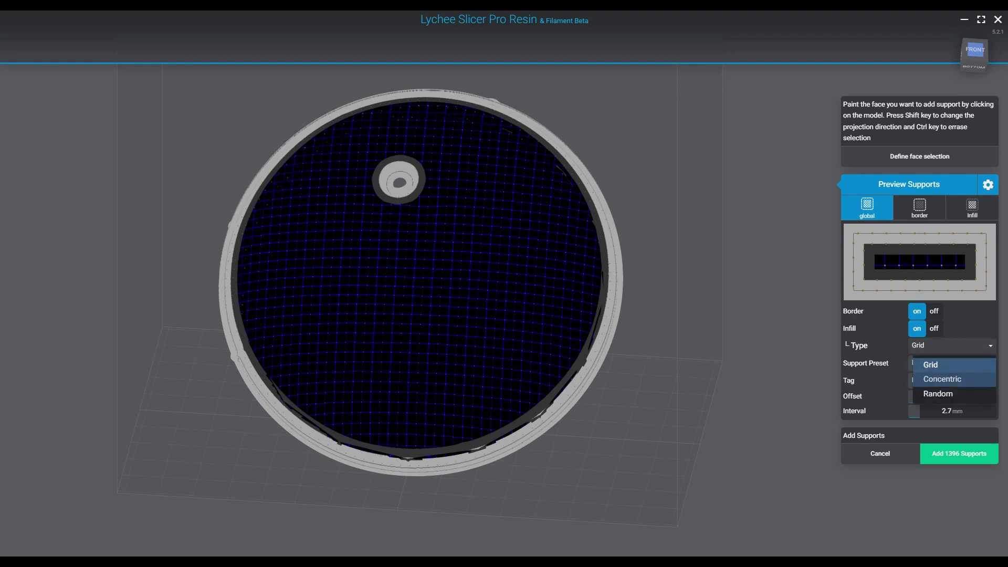
click(929, 378)
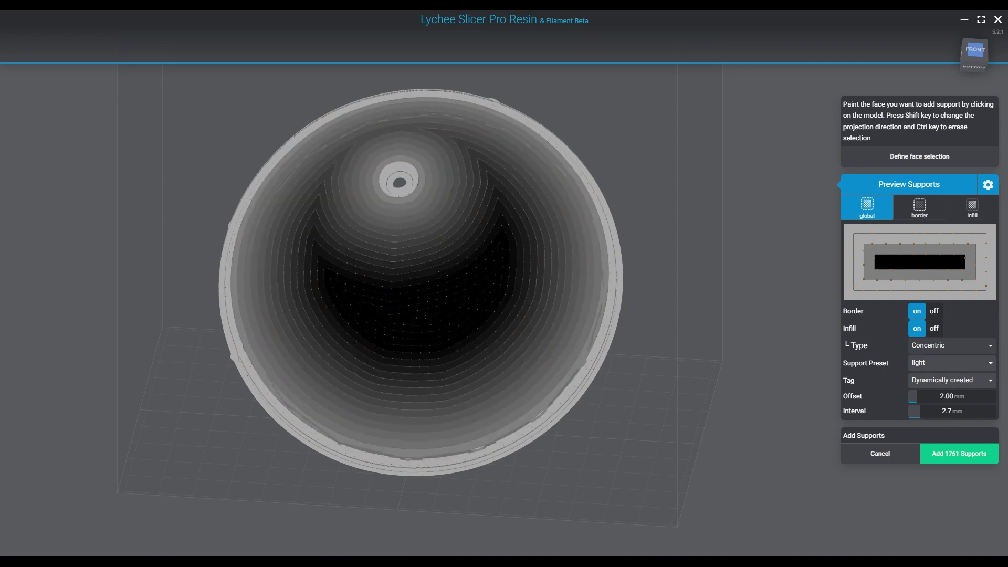
drag(921, 397, 921, 396)
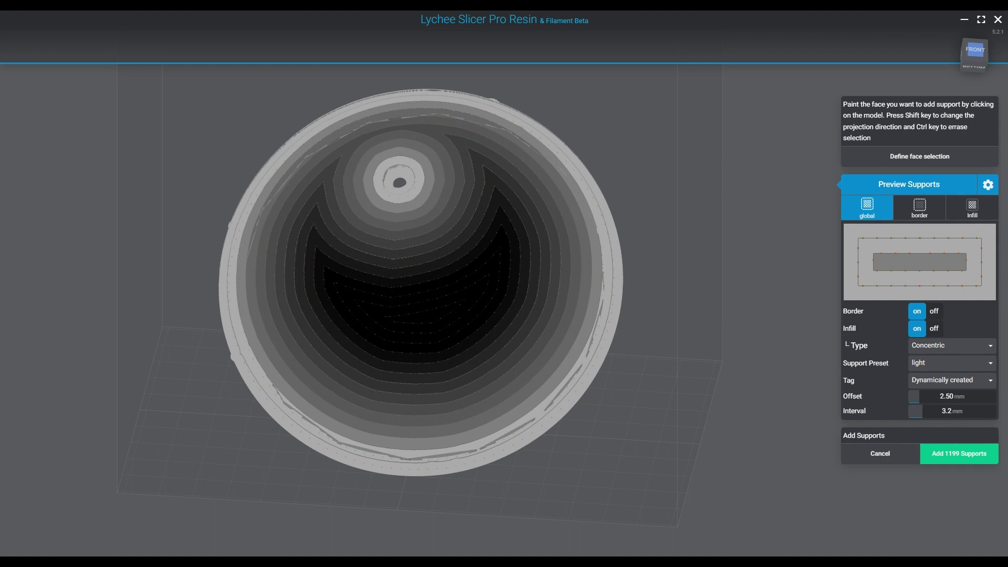
- Set the border offset to 1.20 mm, the border interval to 1.4 mm and the double border offset to 2.20 mm
click(919, 208)
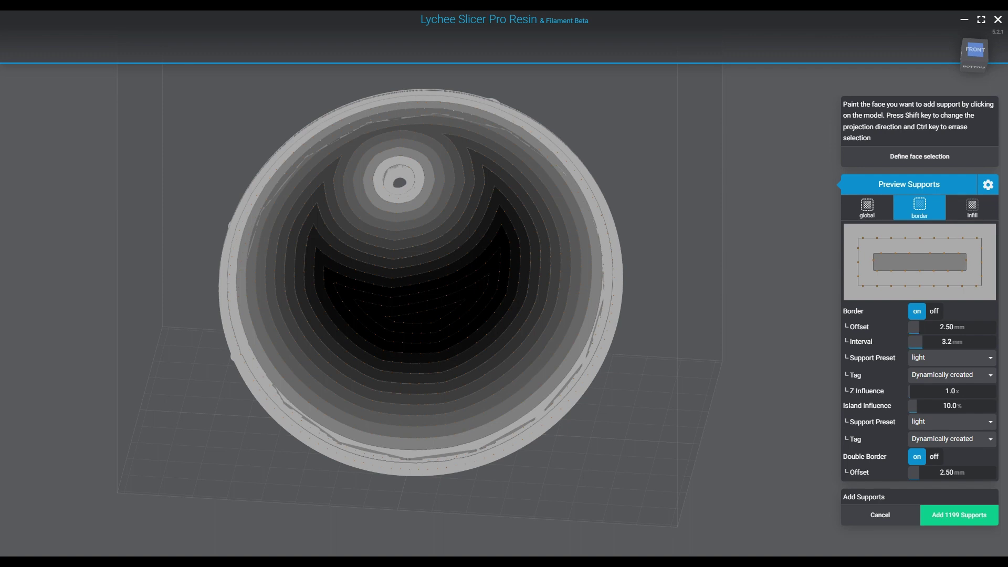
click(952, 327)
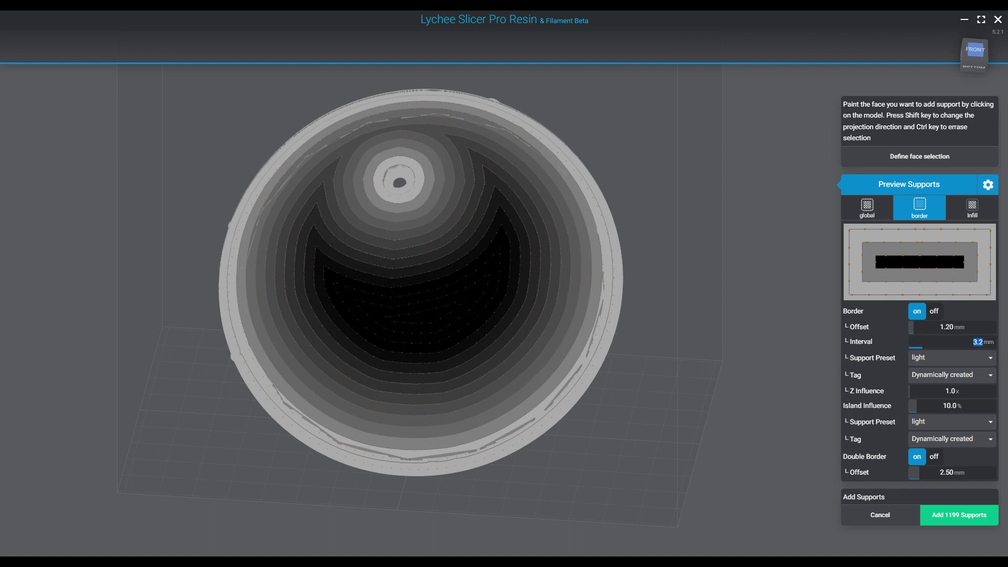
click(952, 341)
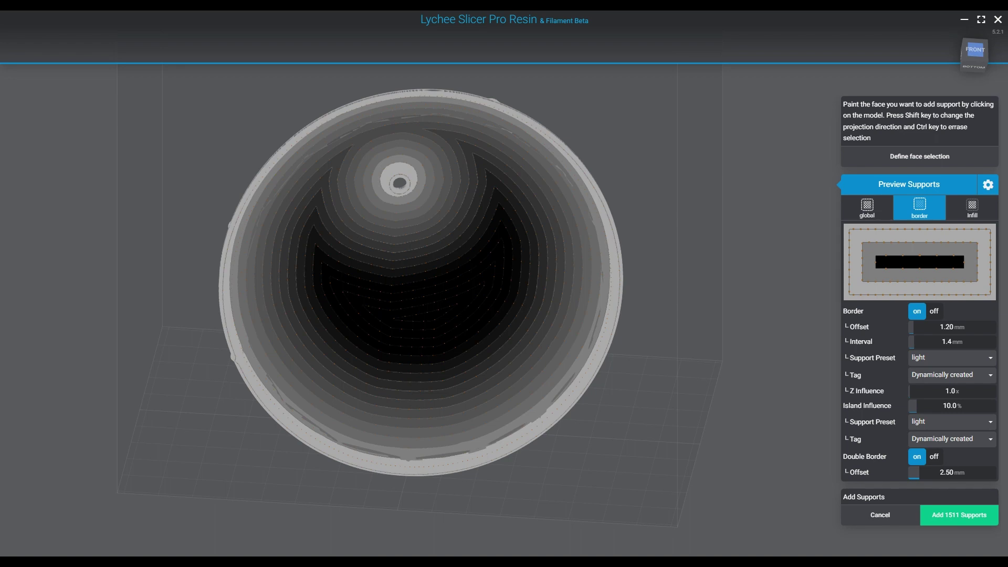
click(952, 472)
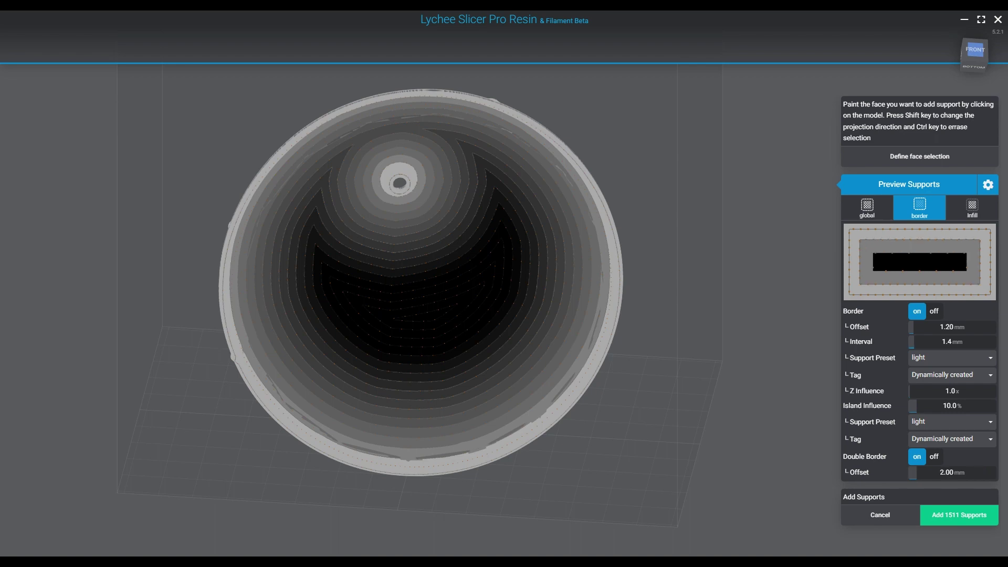
click(952, 472)
text(2.2)
key(Return)
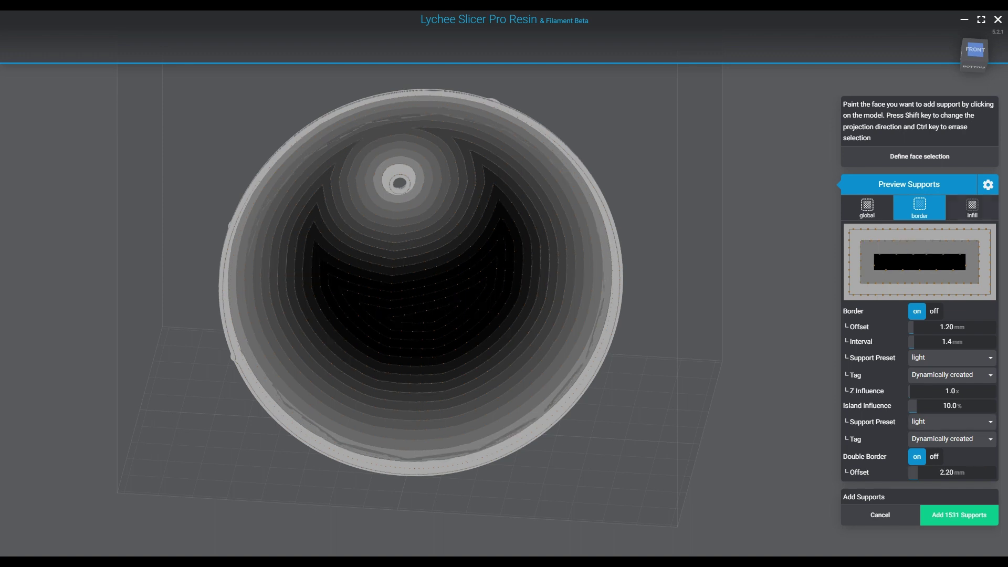
- Review the concentric infill settings against the border settings and add the projected supports to the base model
click(972, 208)
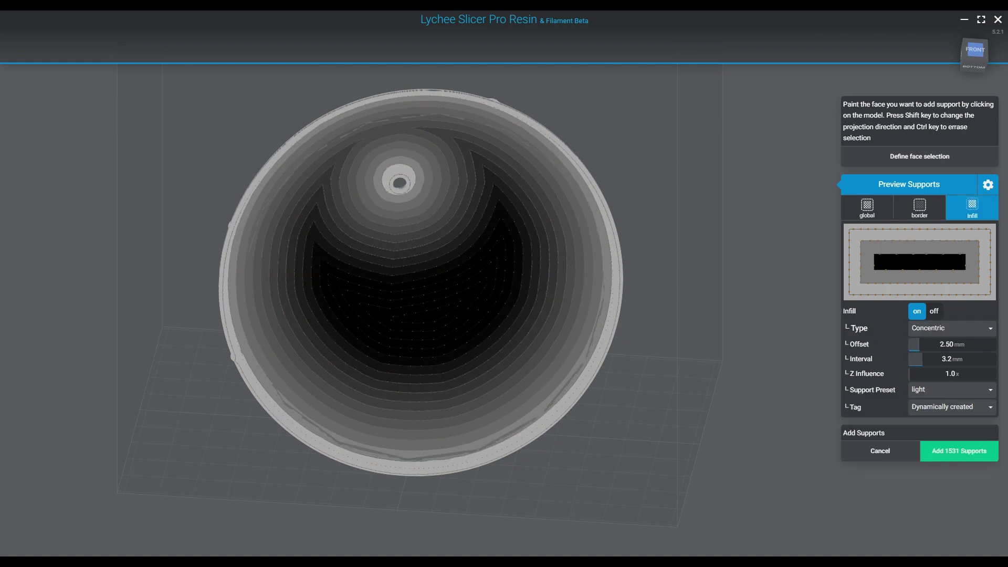
click(919, 209)
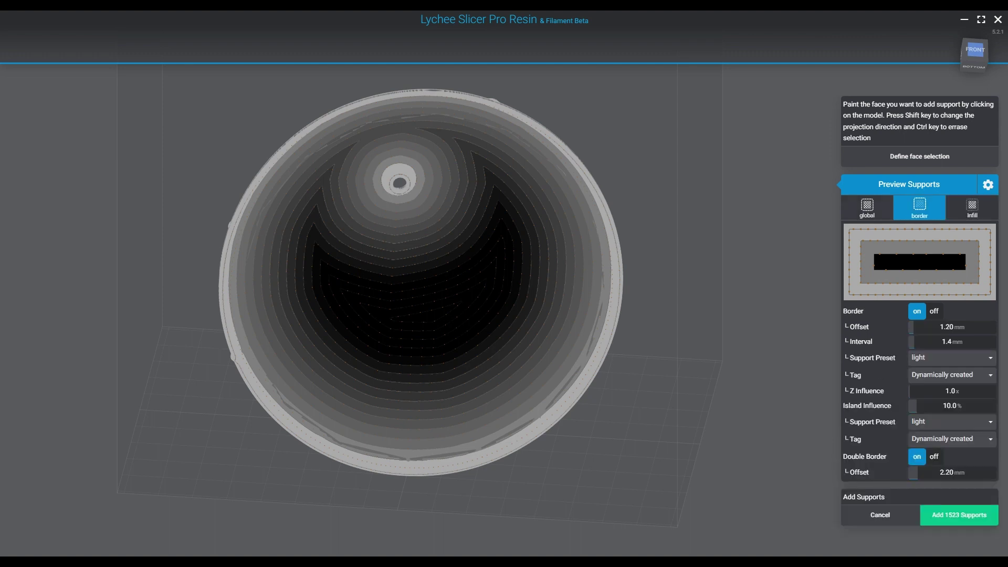
click(972, 207)
click(959, 451)
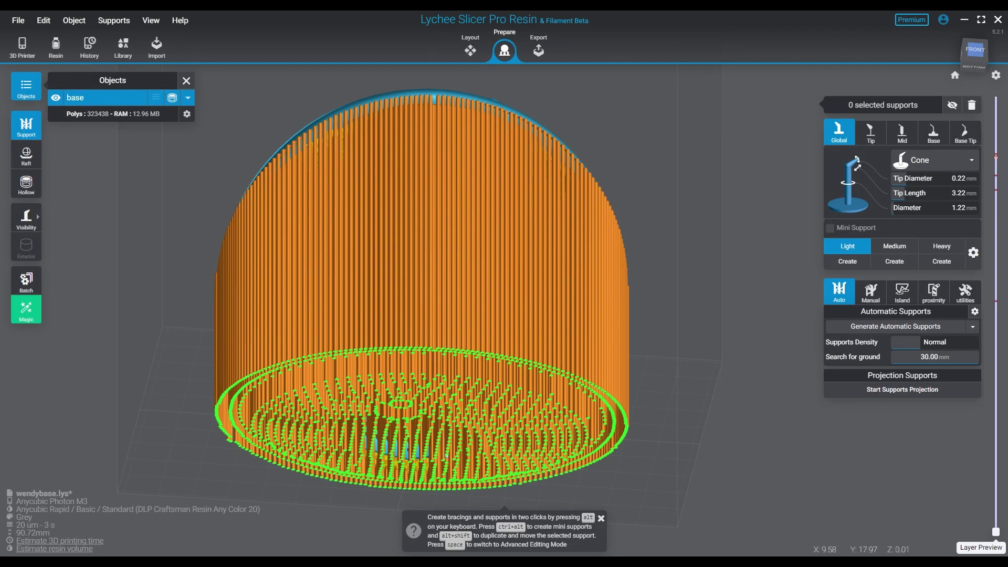
- Examine the projected supports from all sides, checking their coverage of the hollow underside, the central peg and the double row around the rim
right_drag(491, 401, 473, 336)
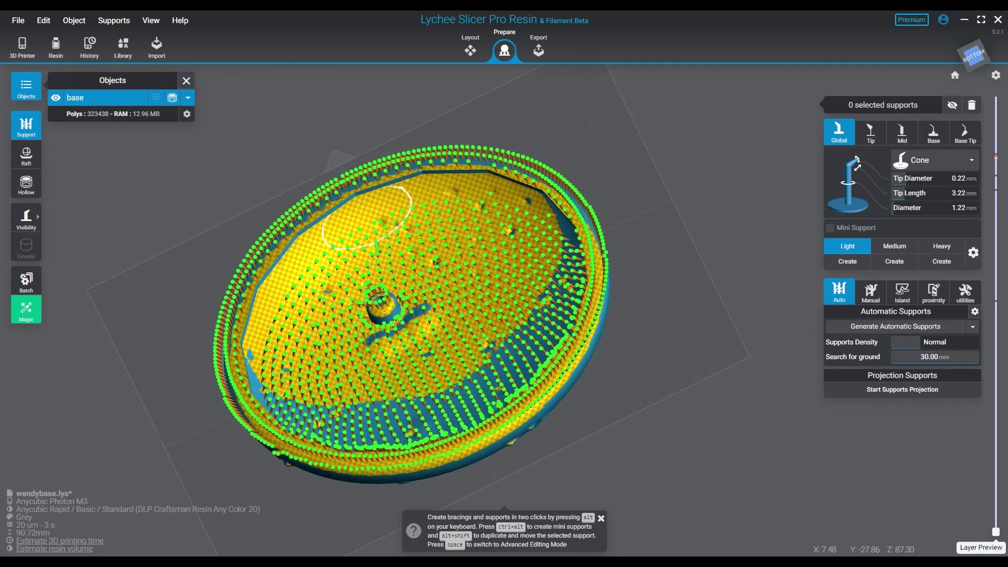
right_drag(437, 262, 242, 310)
right_drag(529, 311, 532, 300)
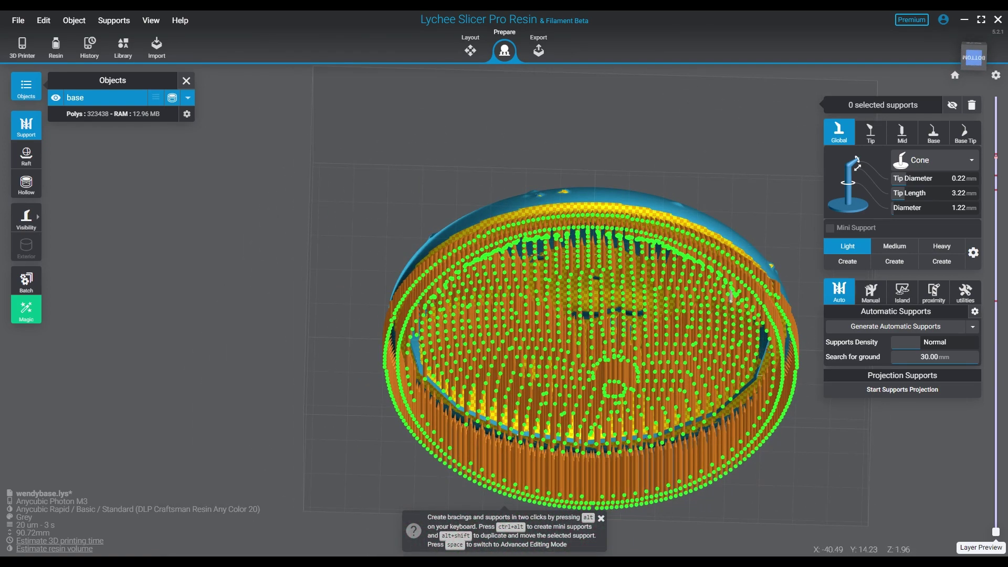
scroll(598, 315, up, 5)
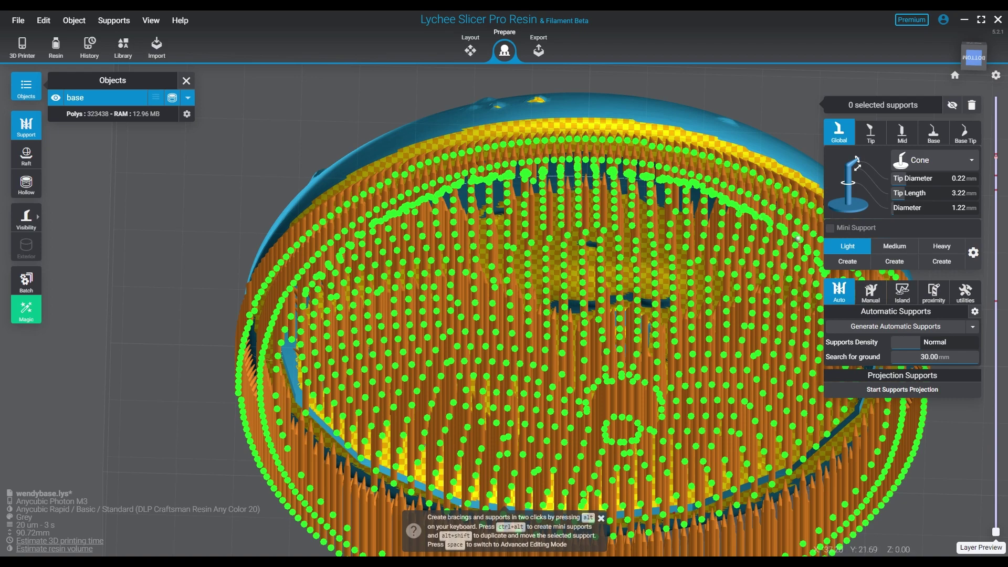
right_drag(314, 308, 258, 367)
right_drag(546, 391, 472, 409)
drag(380, 465, 274, 339)
right_drag(276, 338, 284, 300)
middle_drag(315, 367, 430, 197)
right_drag(513, 268, 446, 252)
middle_drag(446, 252, 405, 456)
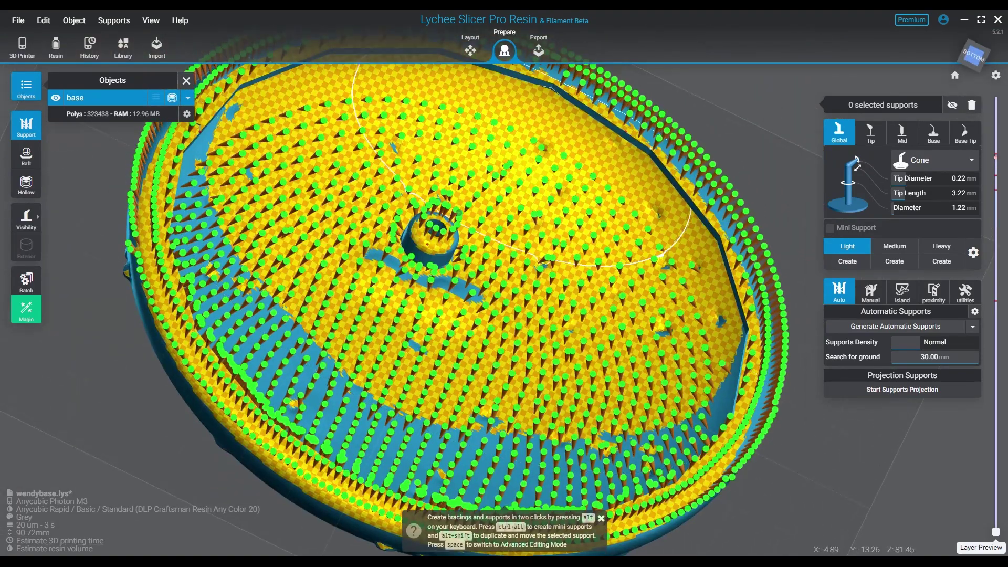
right_drag(359, 126, 367, 263)
right_drag(606, 223, 609, 344)
right_drag(433, 246, 735, 312)
- Check the underside with the supports temporarily hidden, and add supports to all detected islands
click(902, 292)
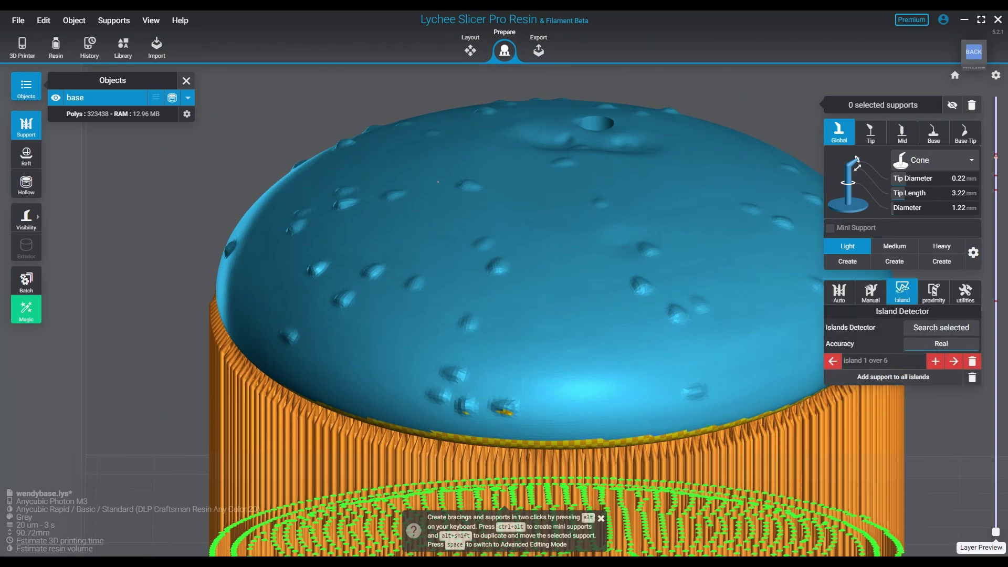
right_drag(766, 372, 736, 399)
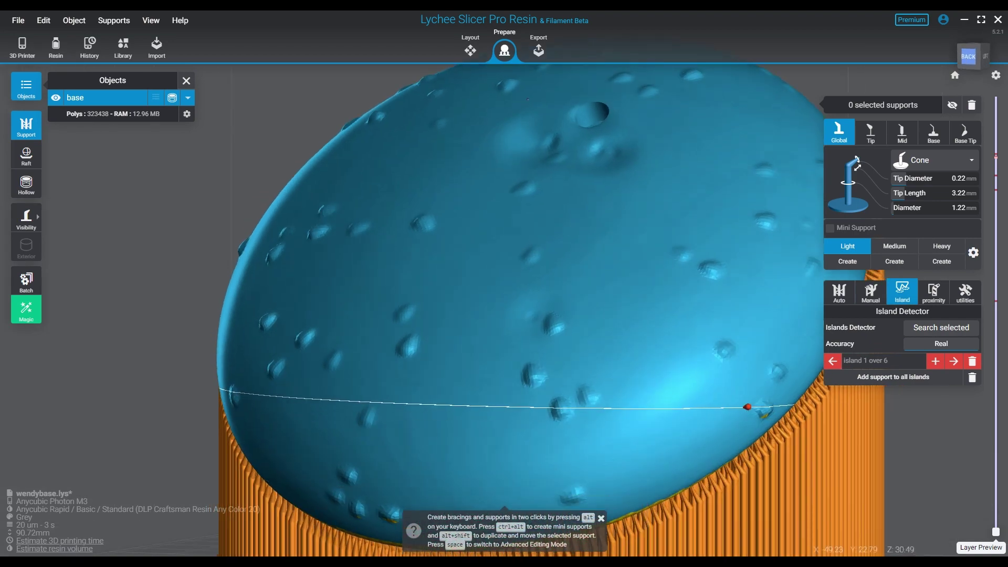
click(601, 518)
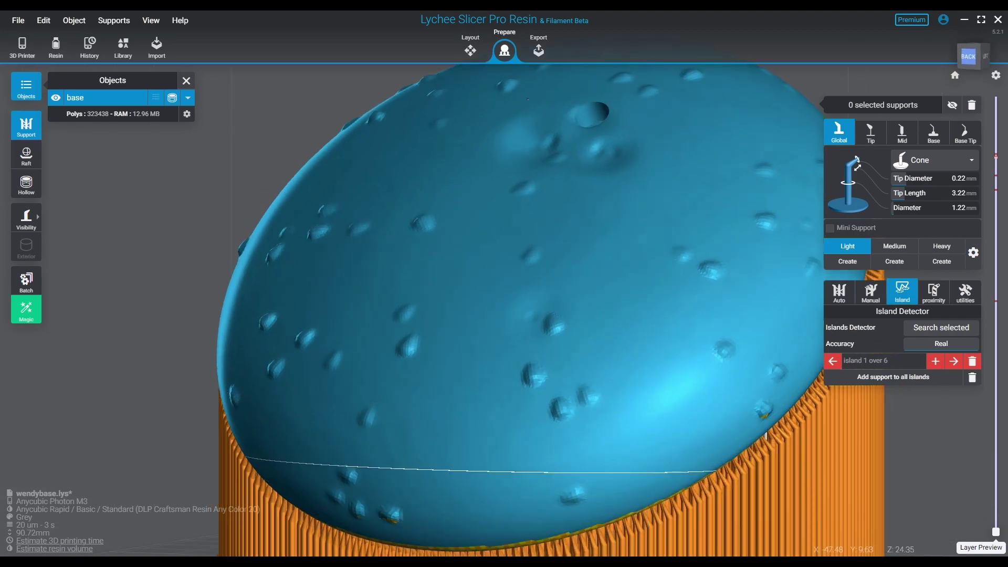
right_drag(786, 468, 693, 467)
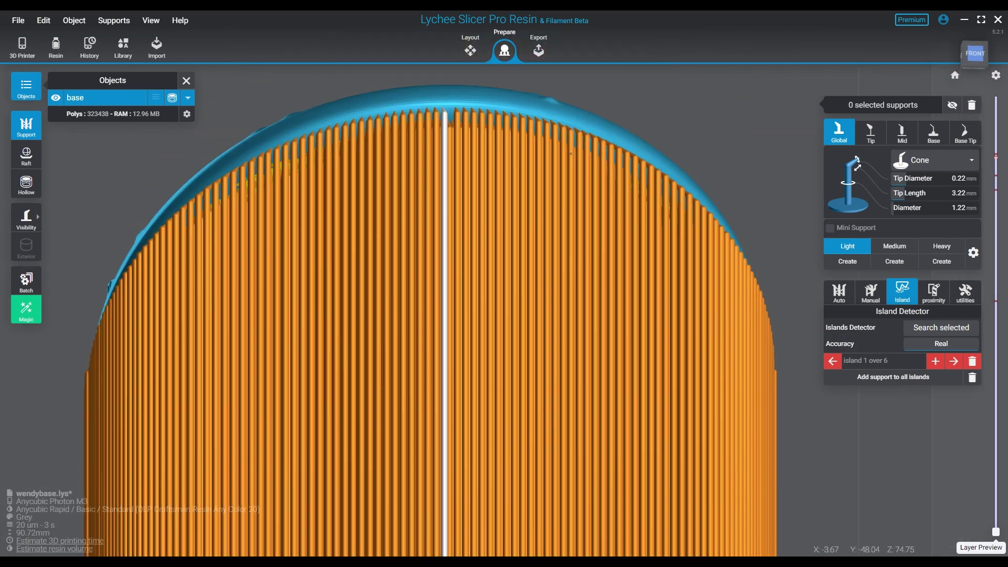
key(v)
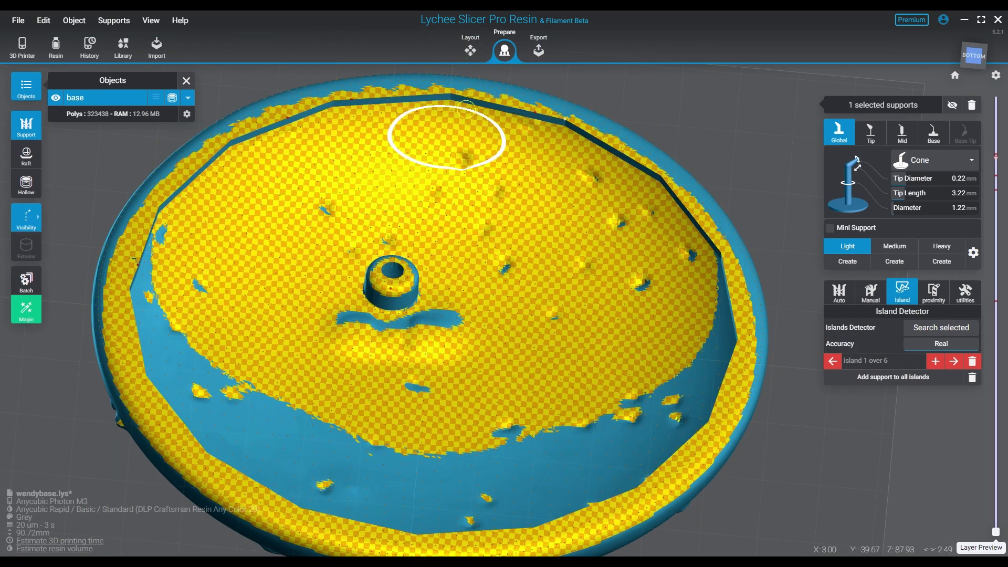
key(h)
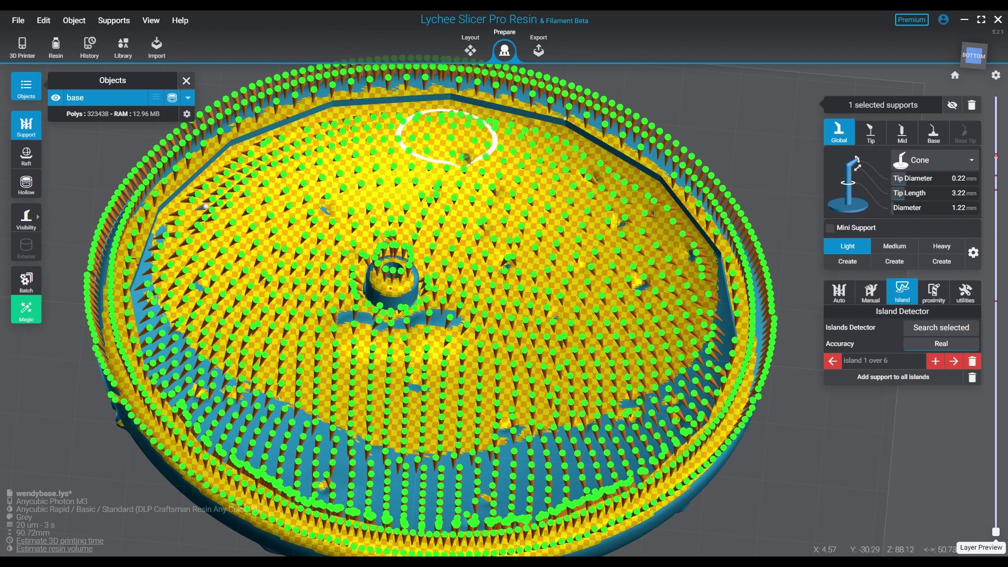
right_drag(565, 120, 557, 173)
click(893, 377)
middle_drag(557, 173, 276, 273)
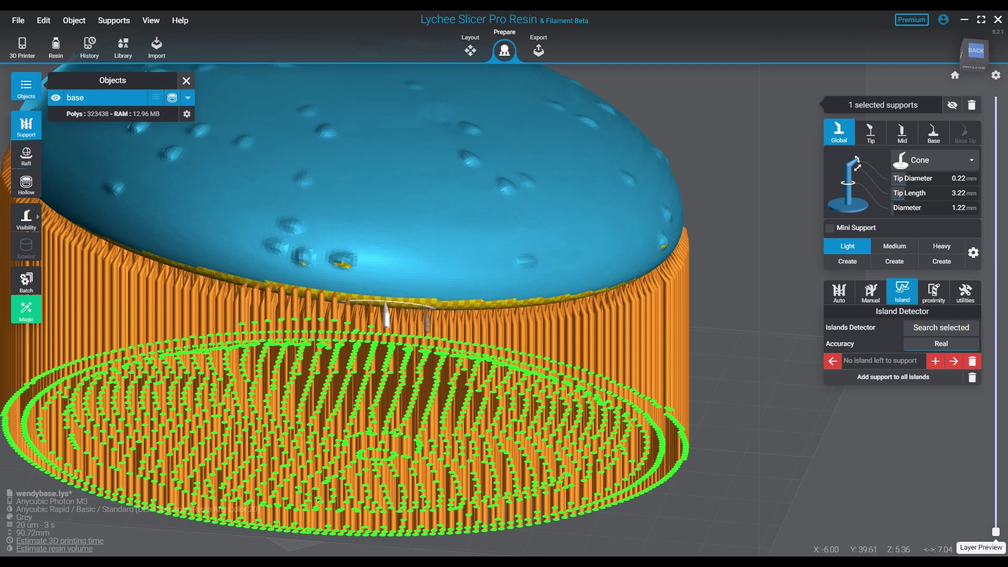
- Place individual light supports along the unsupported outer edge of the rim at the back of the base, near the build plate
click(427, 307)
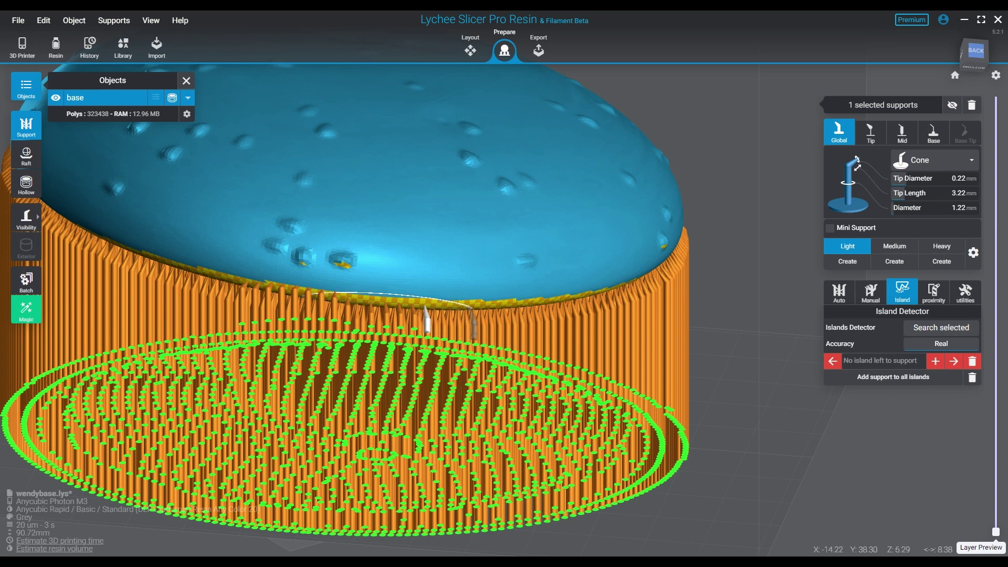
shift+click(474, 307)
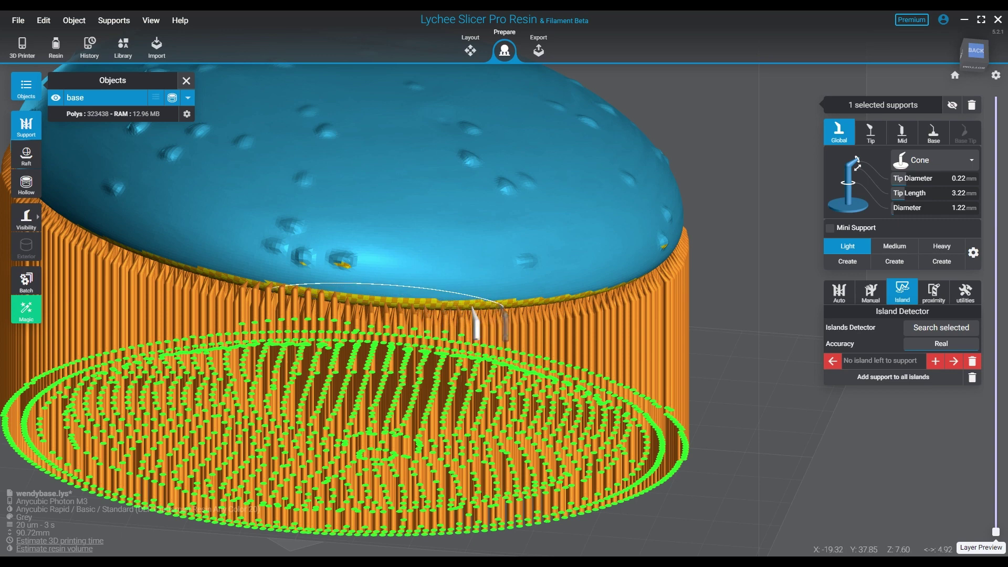
click(494, 306)
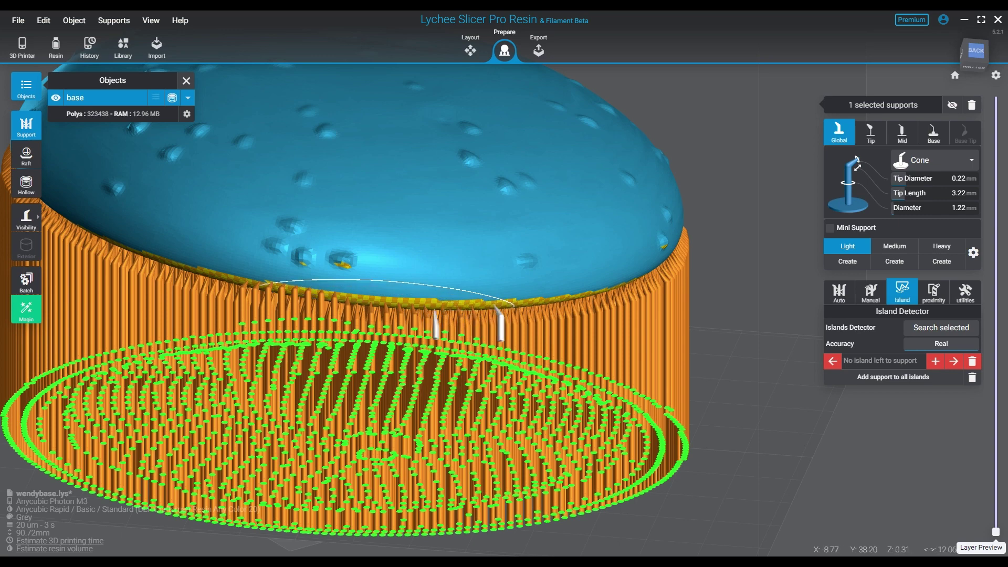
right_drag(409, 310, 399, 261)
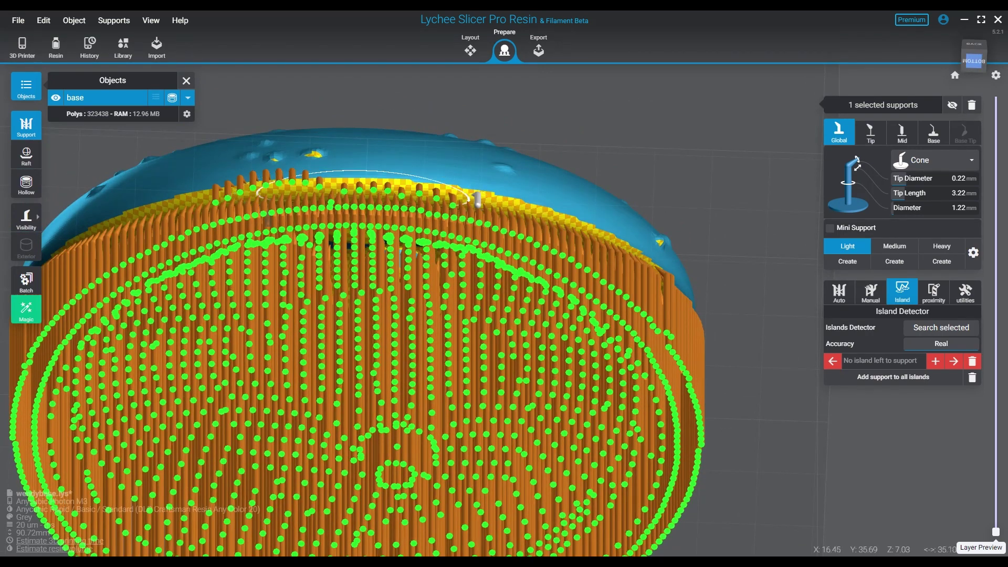
click(229, 191)
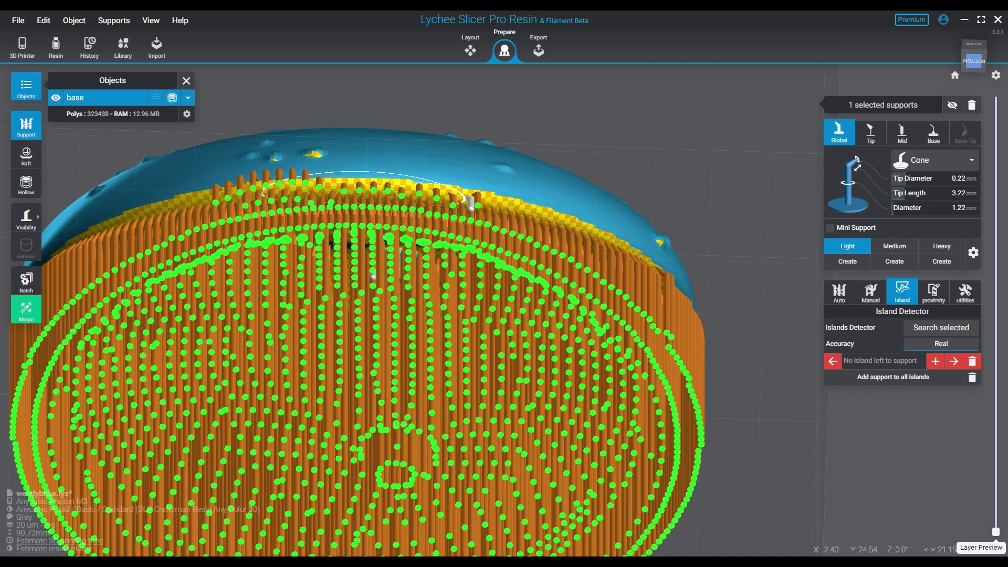
right_drag(373, 275, 372, 287)
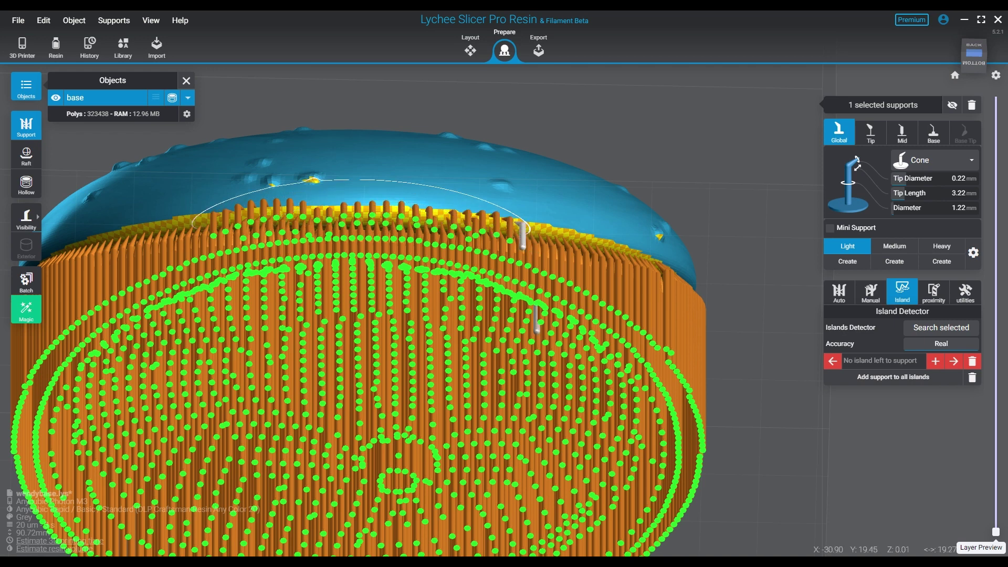
- Select the block of supports along the front of the base and add bracings between them
right_drag(557, 273, 489, 379)
middle_drag(488, 379, 189, 166)
right_drag(189, 166, 210, 211)
drag(185, 144, 729, 249)
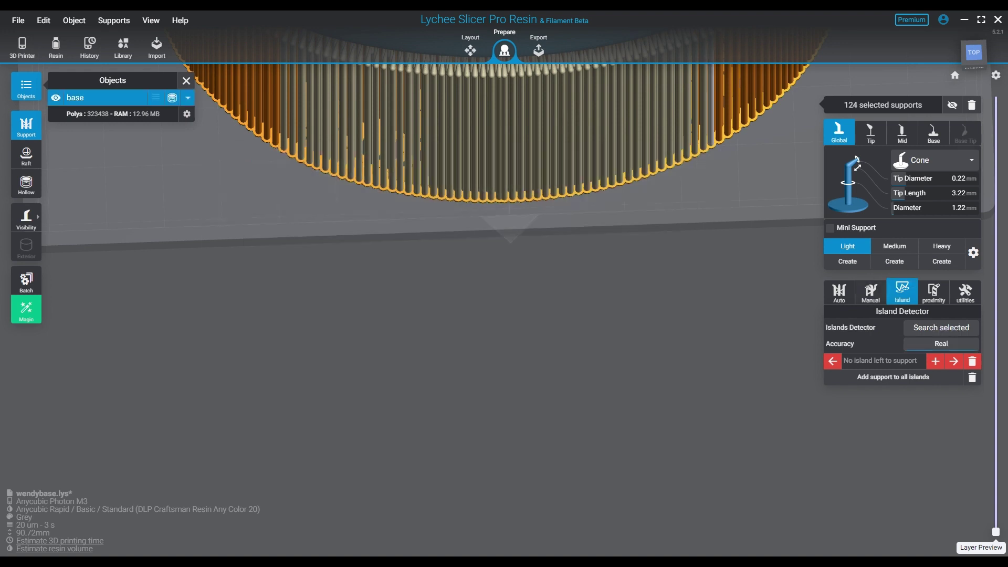
click(871, 293)
click(925, 359)
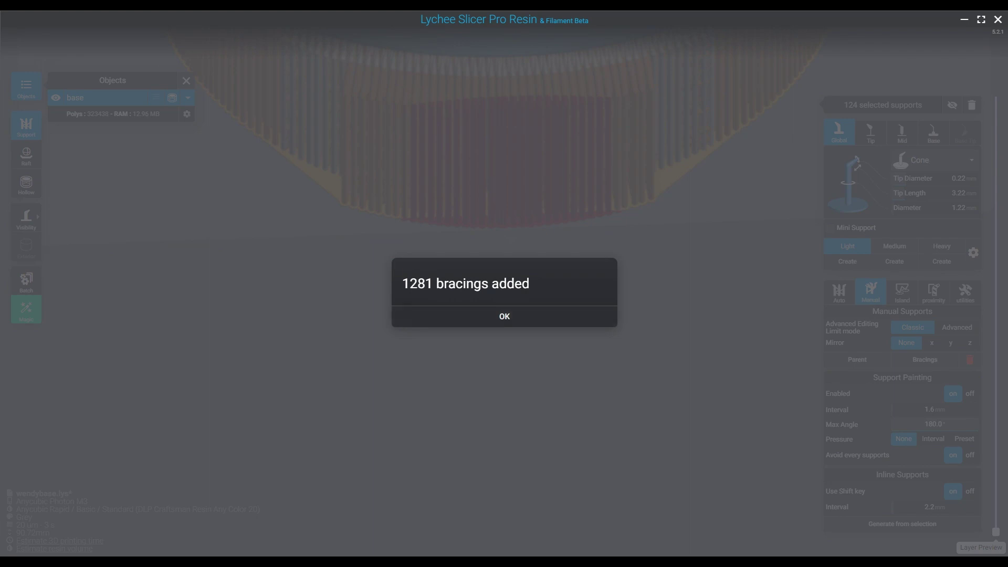
click(505, 317)
- Move the base with its supports along the Y axis to 10.00 mm, away from the front edge of the build plate, and deselect it
right_drag(505, 316, 620, 404)
scroll(504, 309, down, 3)
right_drag(504, 315, 582, 305)
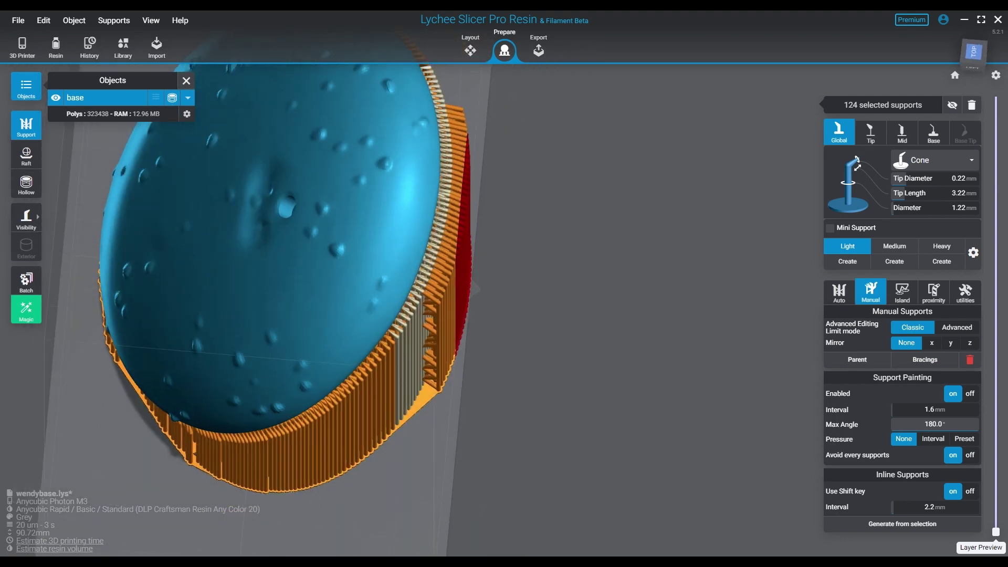
click(470, 49)
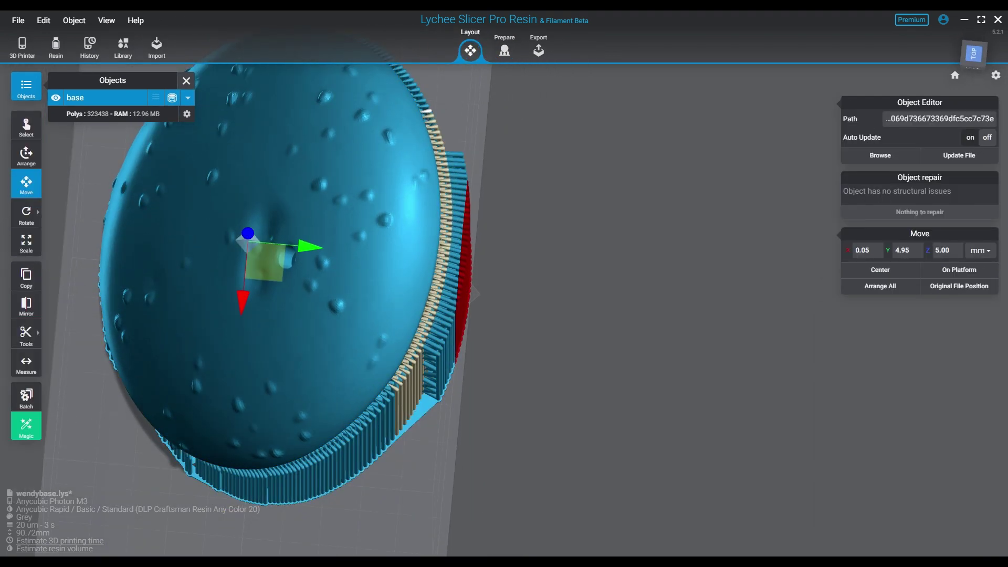
drag(309, 246, 296, 245)
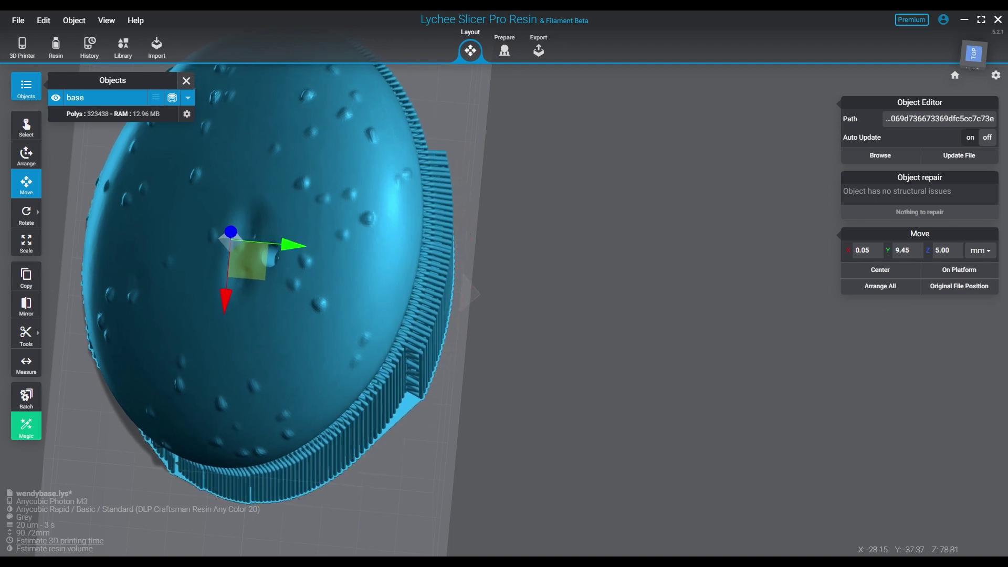
right_drag(121, 173, 142, 184)
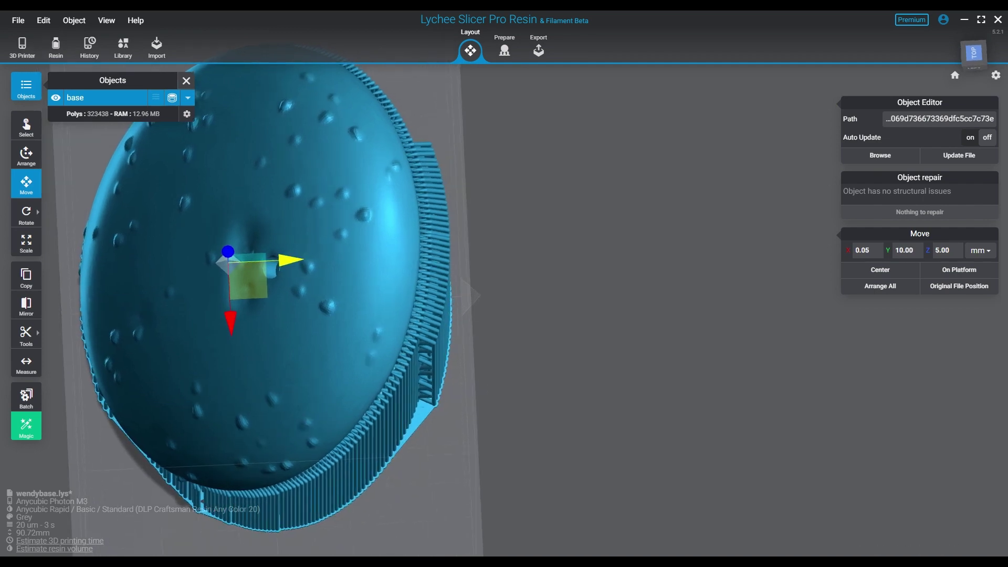
key(Escape)
- Return to support preparation, select the group of supports on the left side of the base and add bracings between them
right_drag(525, 336, 524, 237)
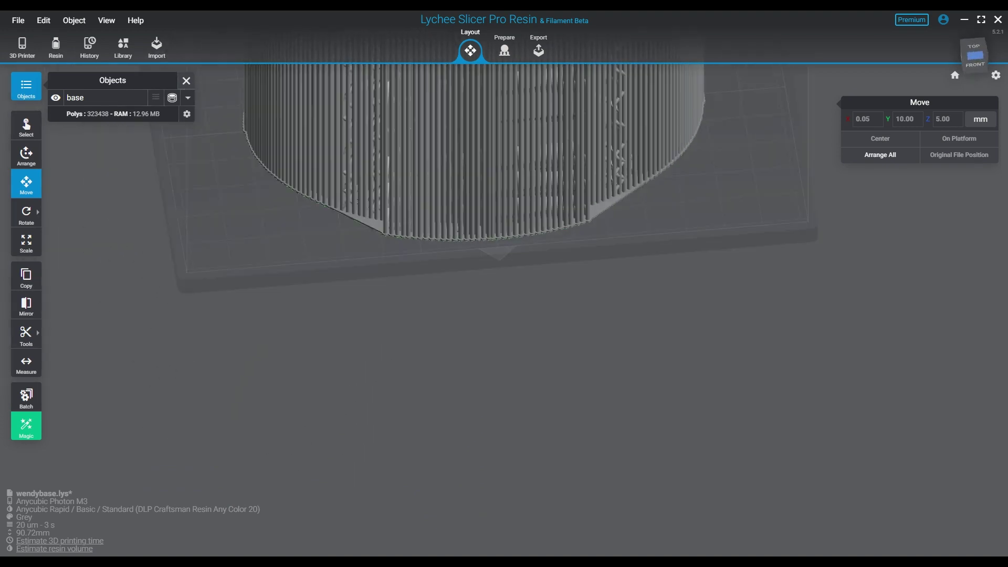
right_drag(504, 294, 603, 241)
click(504, 50)
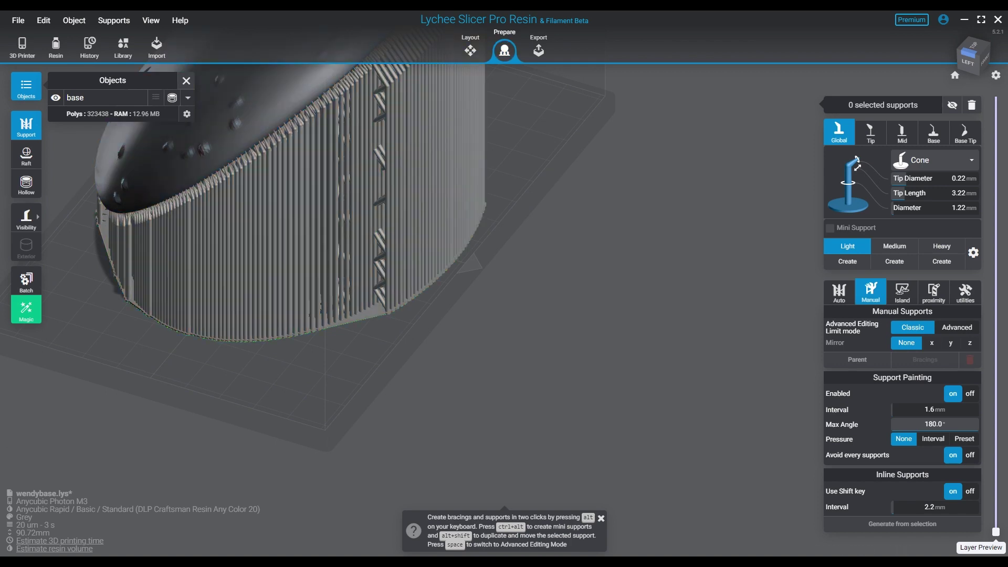
drag(300, 336, 198, 323)
key(b)
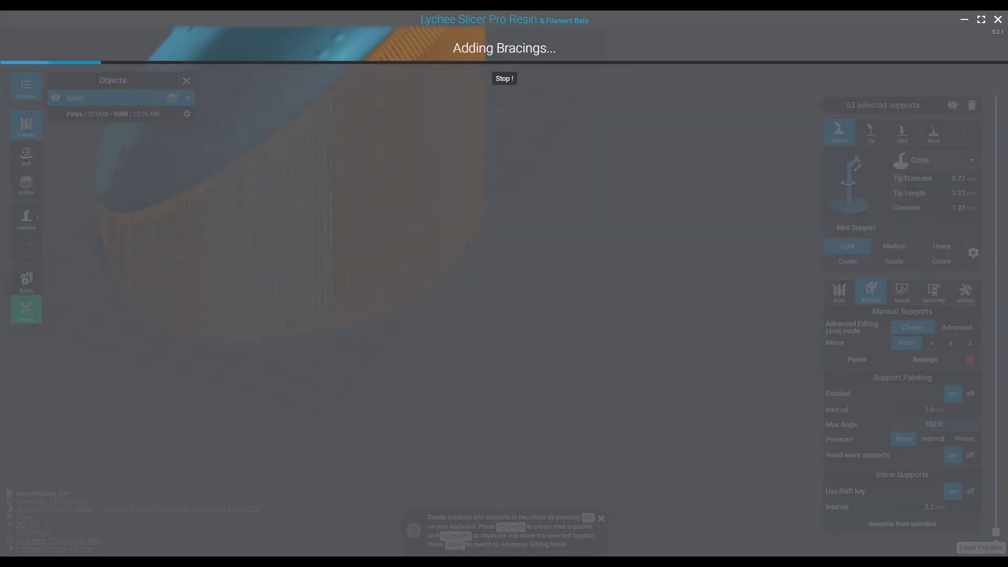
click(504, 316)
- Select the group of supports at the front right side of the base
right_drag(504, 317, 315, 388)
drag(354, 211, 281, 258)
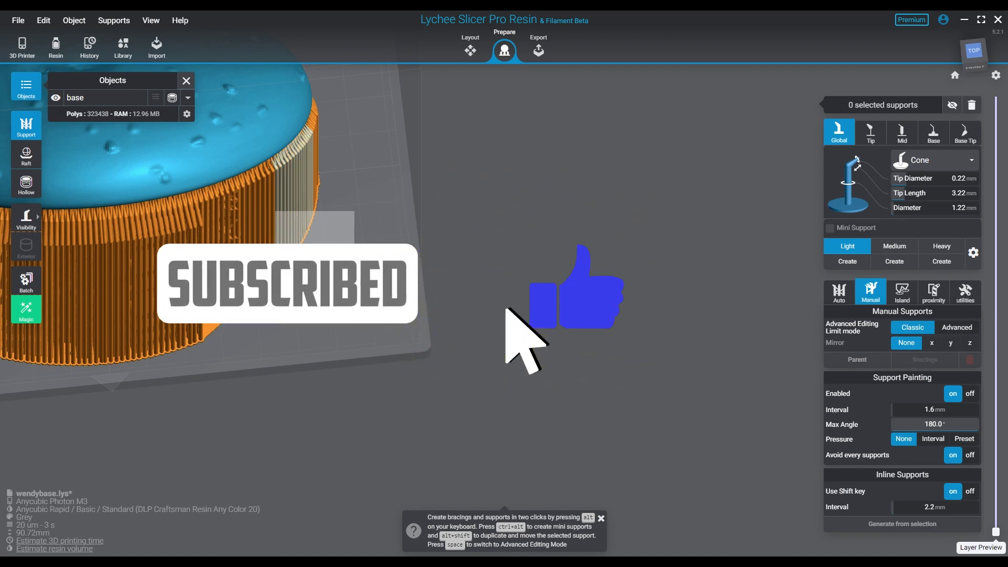
drag(265, 328, 265, 329)
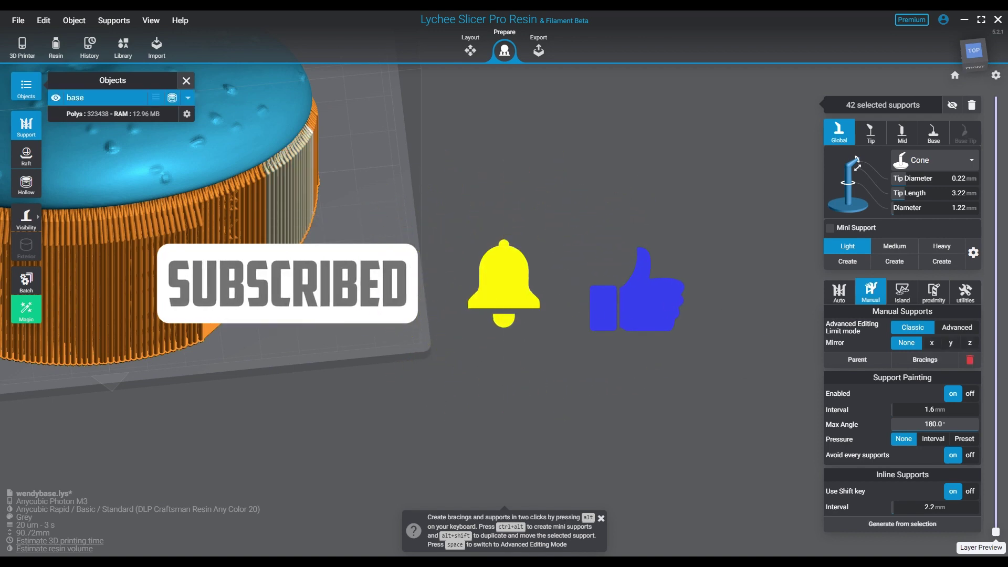